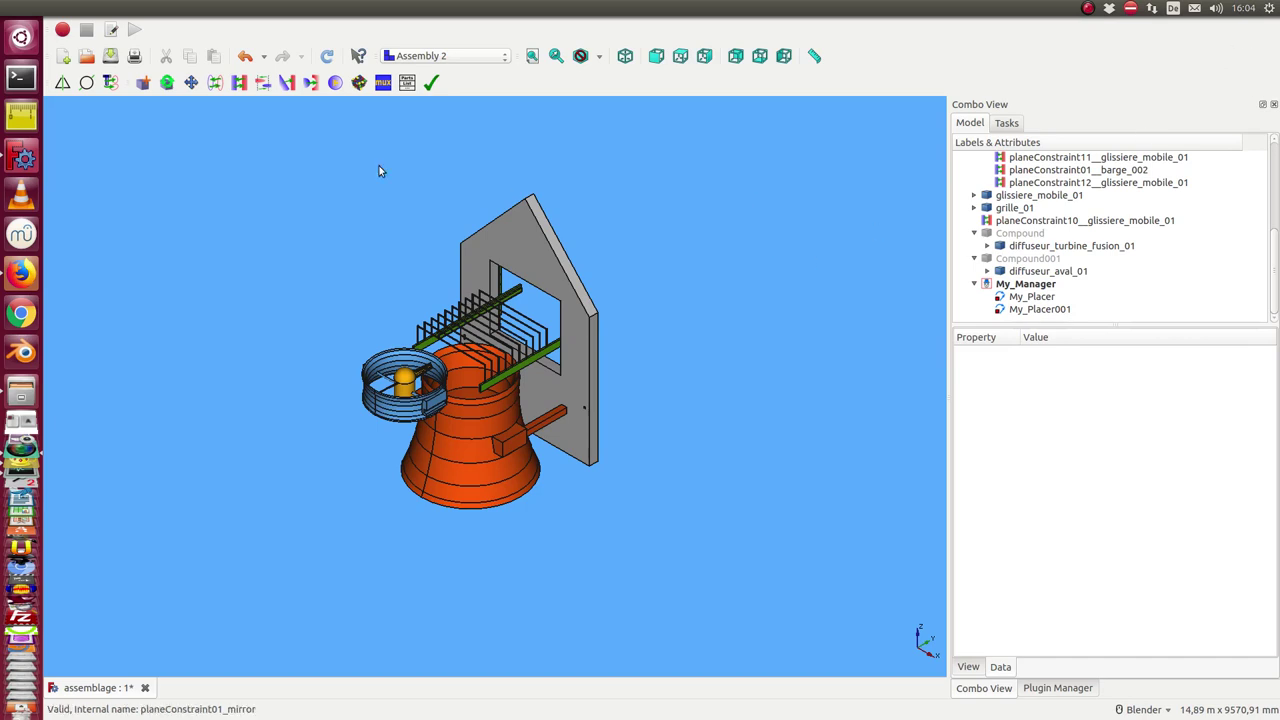
Step: Play back all the assembly's degrees of freedom, showing the turbine ring sliding away from the bell
left_click(336, 84)
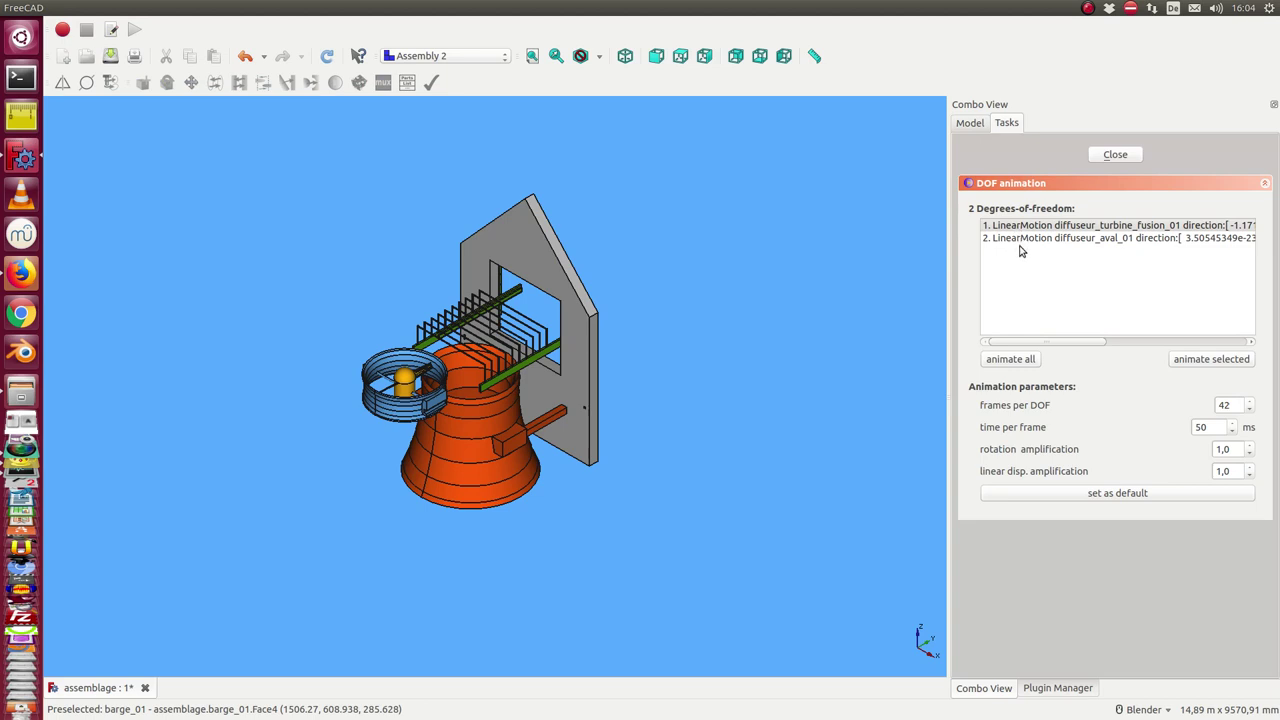
left_click(1010, 359)
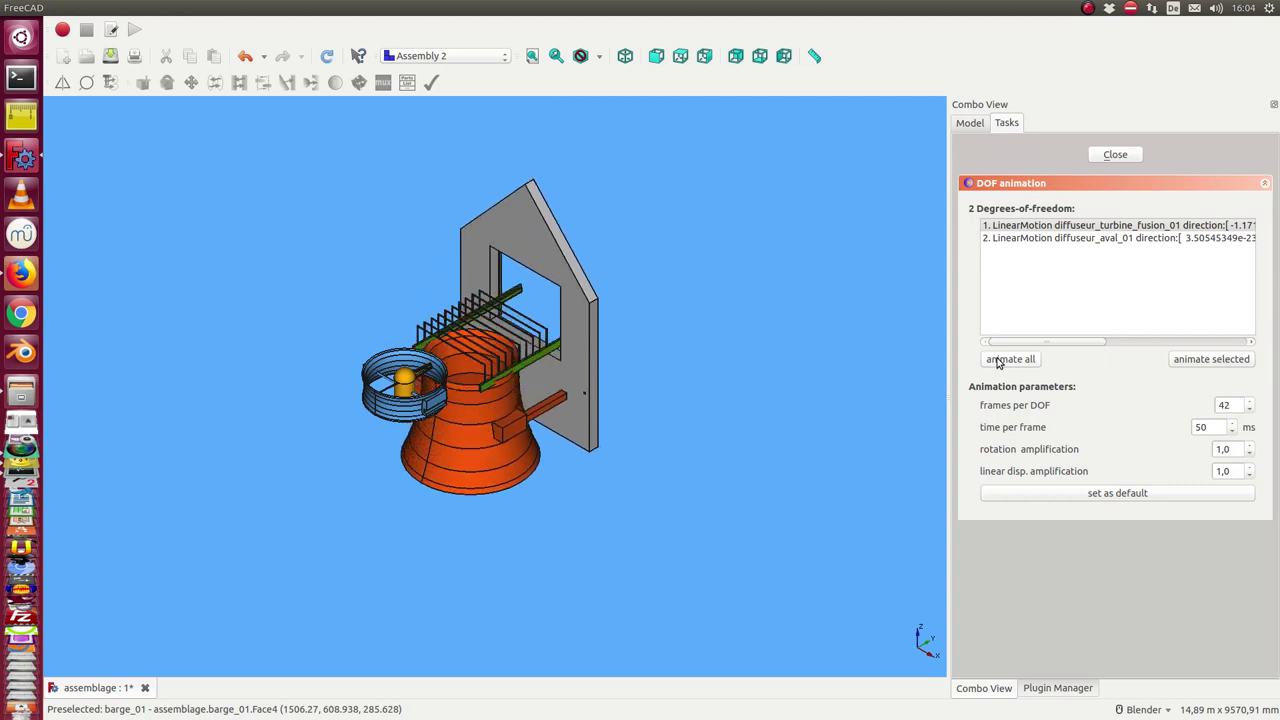
Step: Close the DOF animation and inspect the 240° and 120° placements of diffuseur_turbine_fusion_01 and diffuseur_aval_01
left_click(1110, 155)
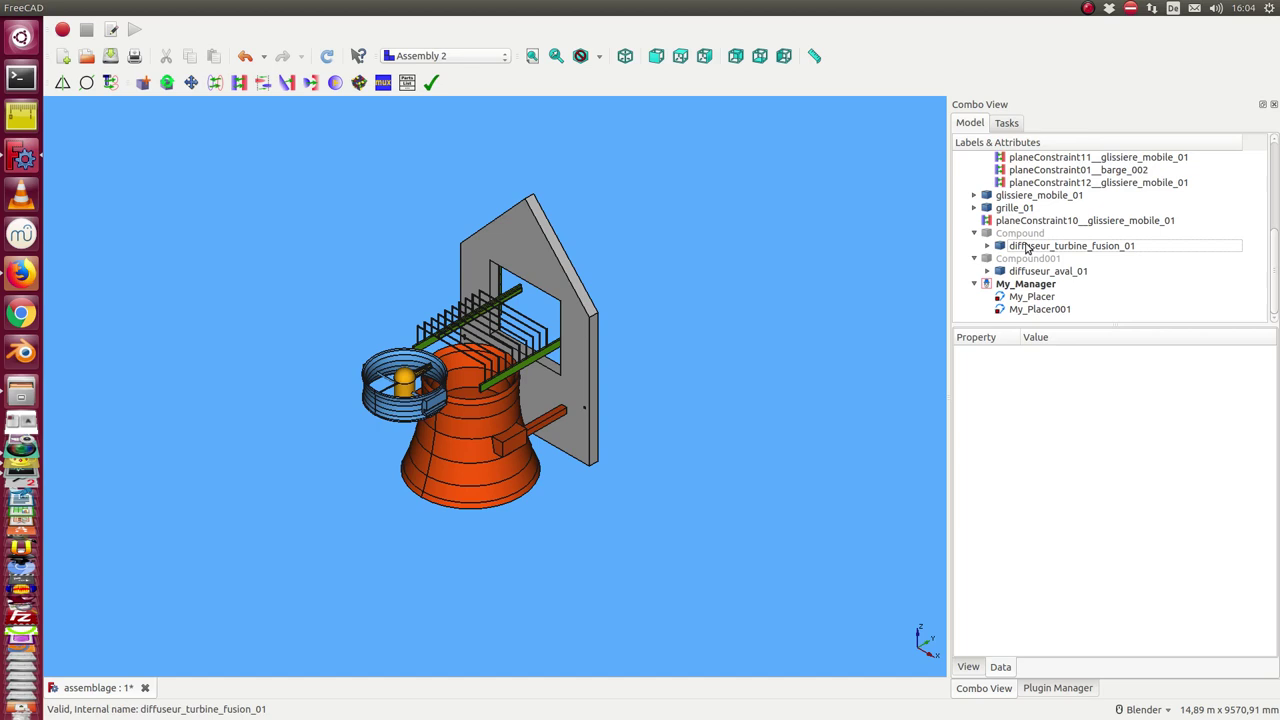
left_click(1045, 250)
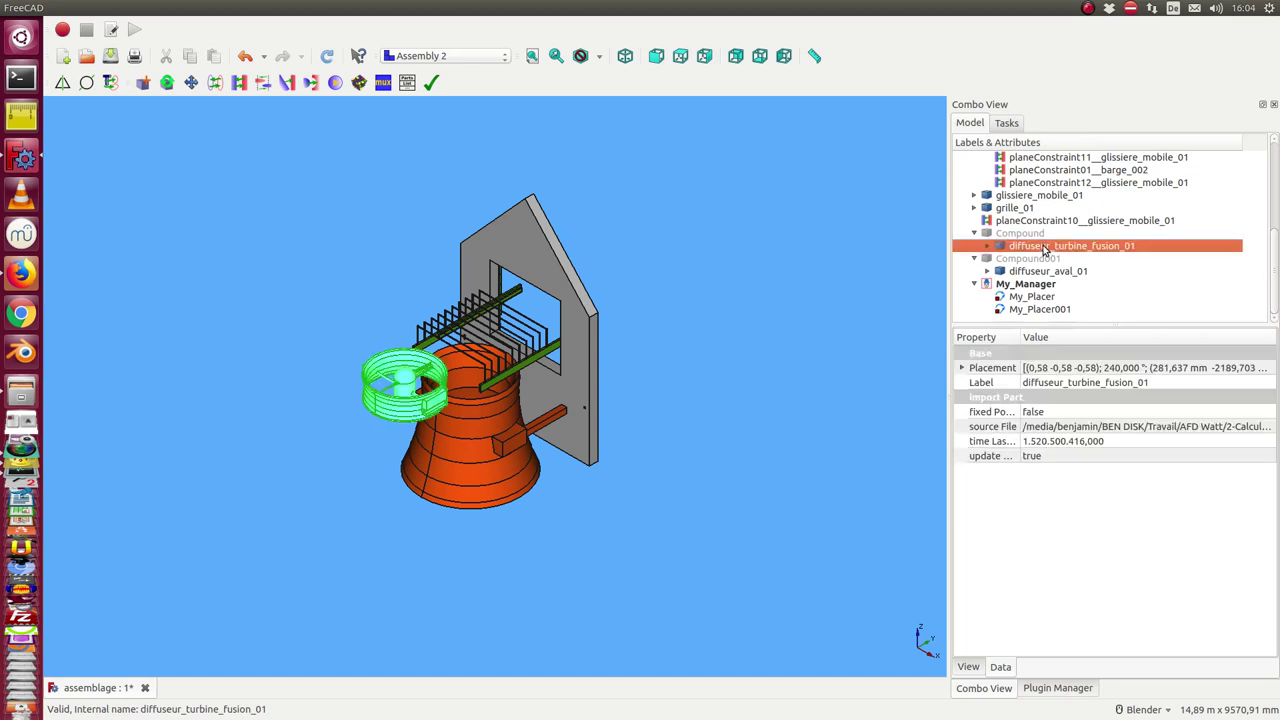
left_click(1040, 272)
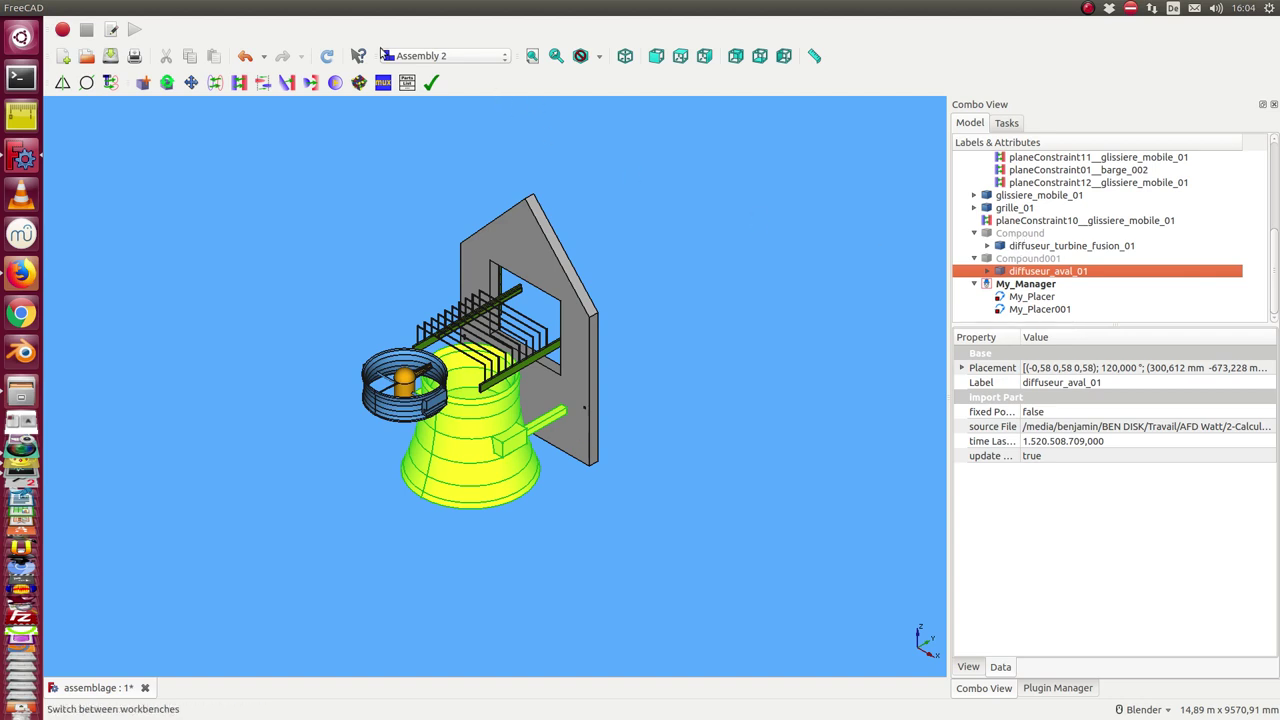
Step: Switch to the Animation workbench and delete both Compound and Compound001
left_click(440, 57)
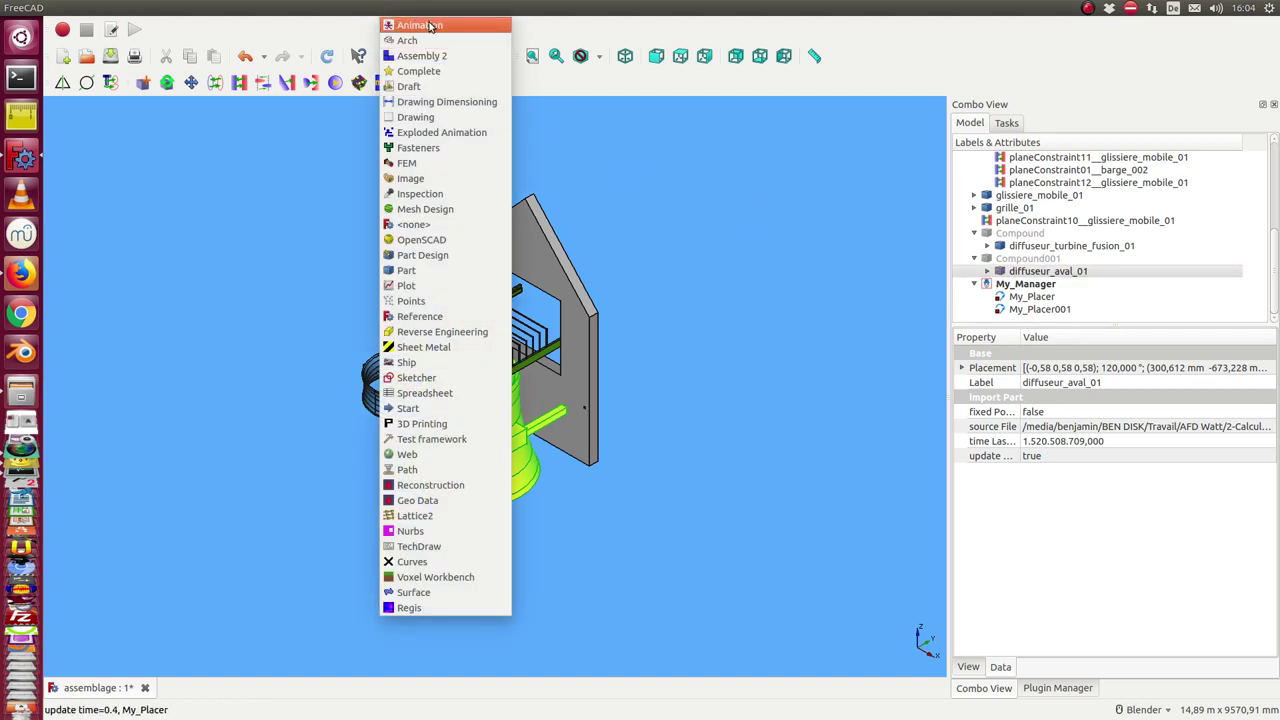
left_click(431, 24)
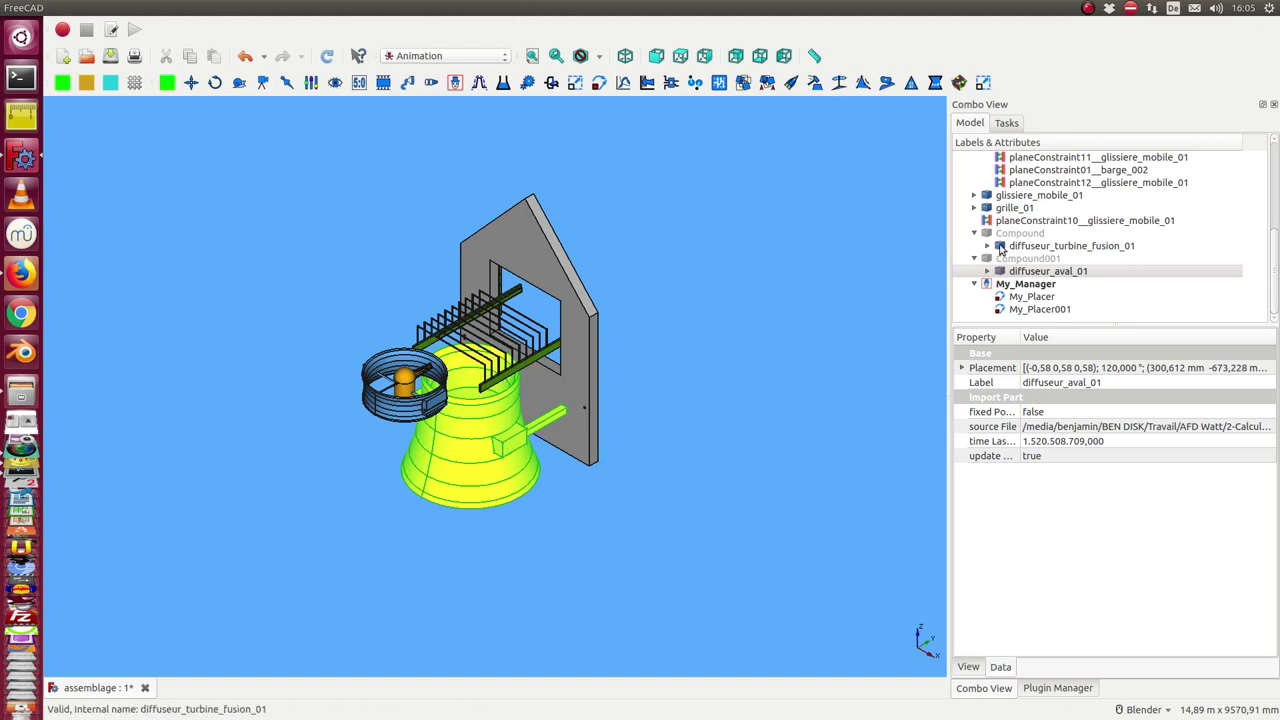
left_click(1018, 234)
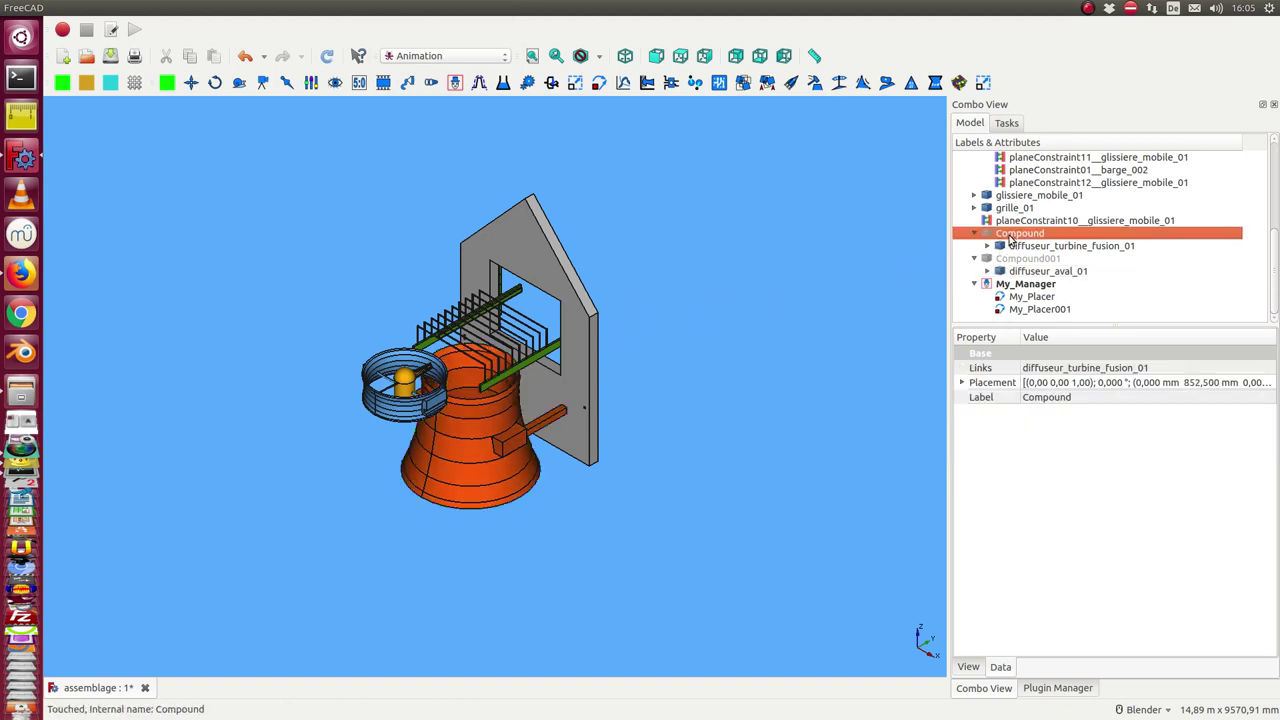
key("Delete")
left_click(1014, 246)
key("Delete")
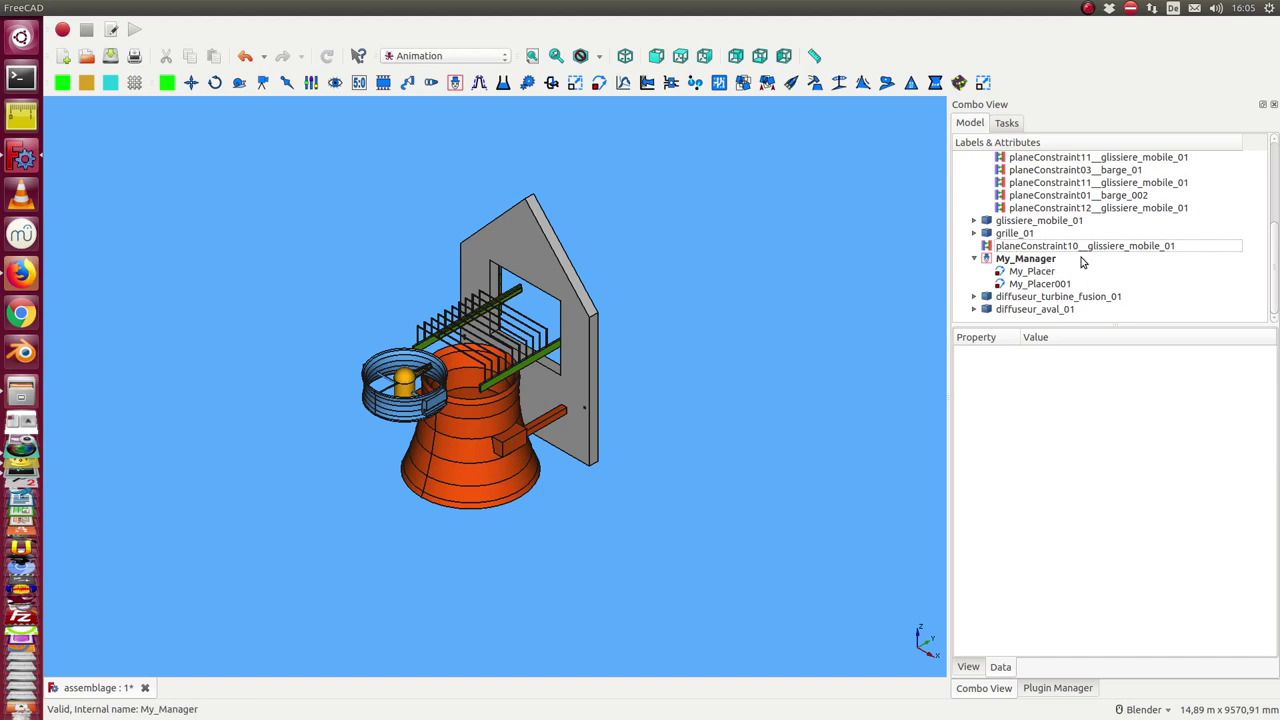
Step: Create Compound from diffuseur_turbine_fusion_01 and Compound001 from diffuseur_aval_01
left_click(1035, 298)
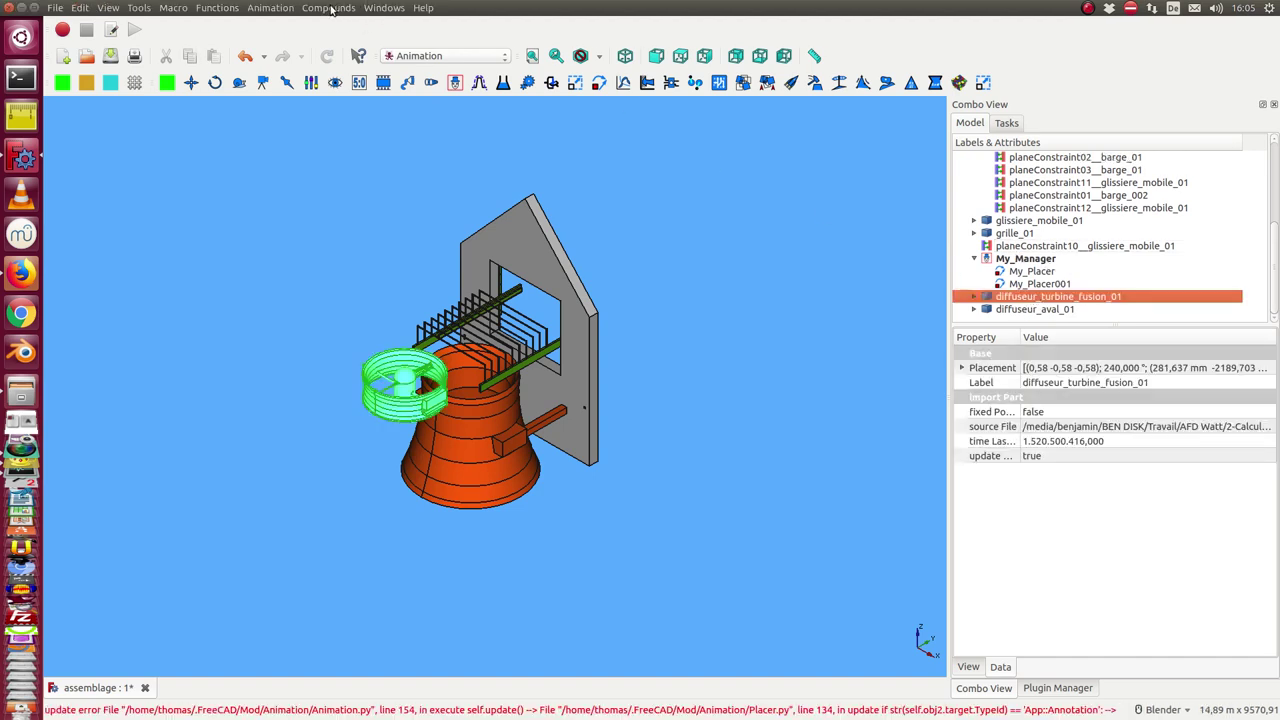
left_click(331, 8)
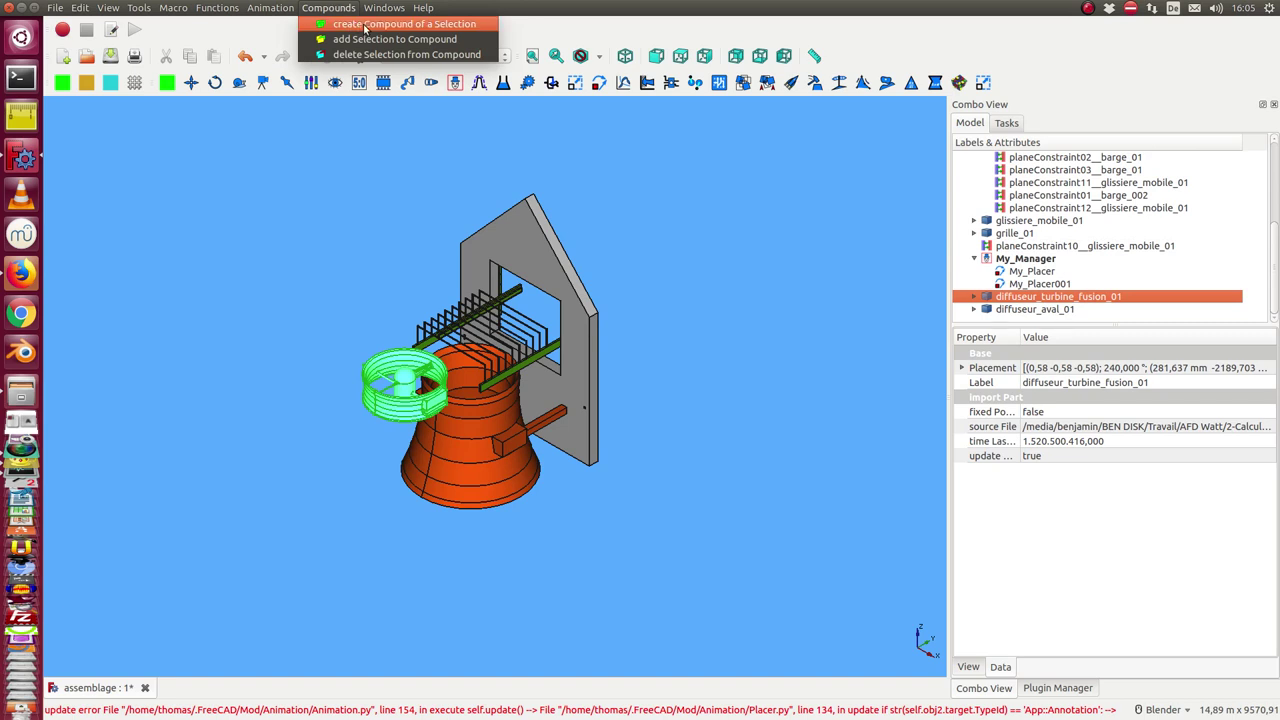
left_click(366, 28)
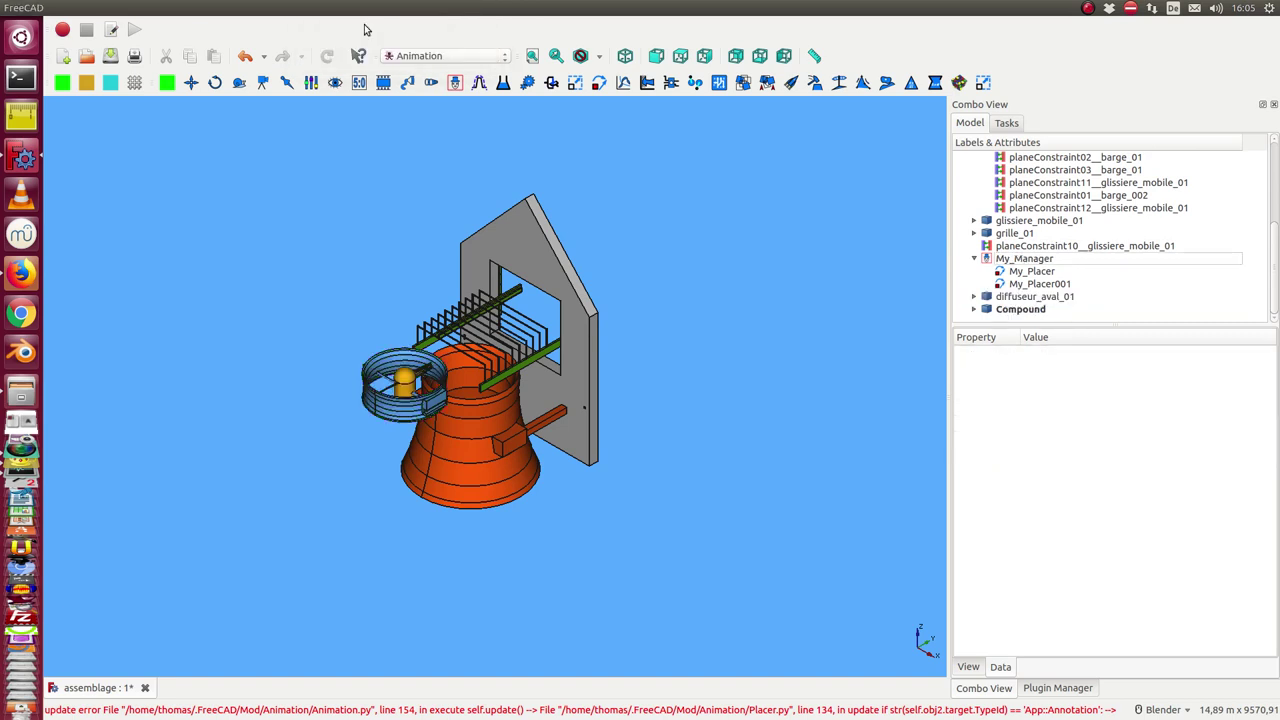
left_click(1018, 297)
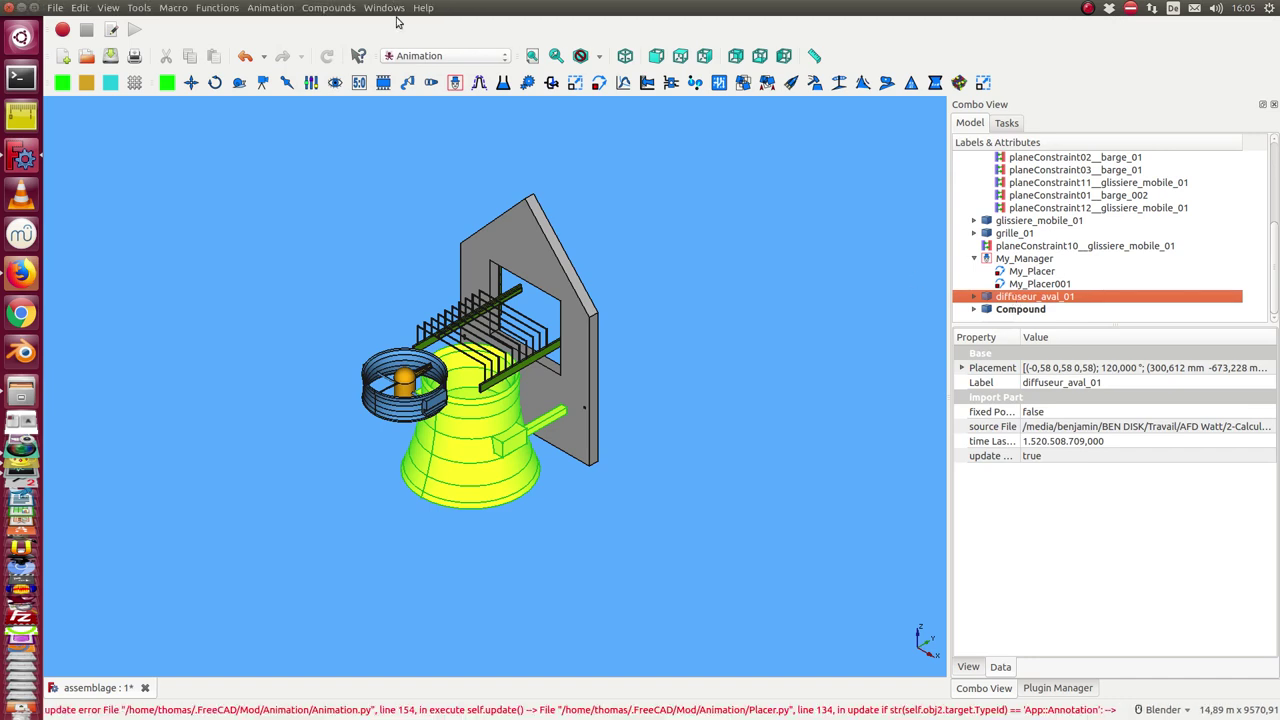
left_click(334, 8)
left_click(356, 25)
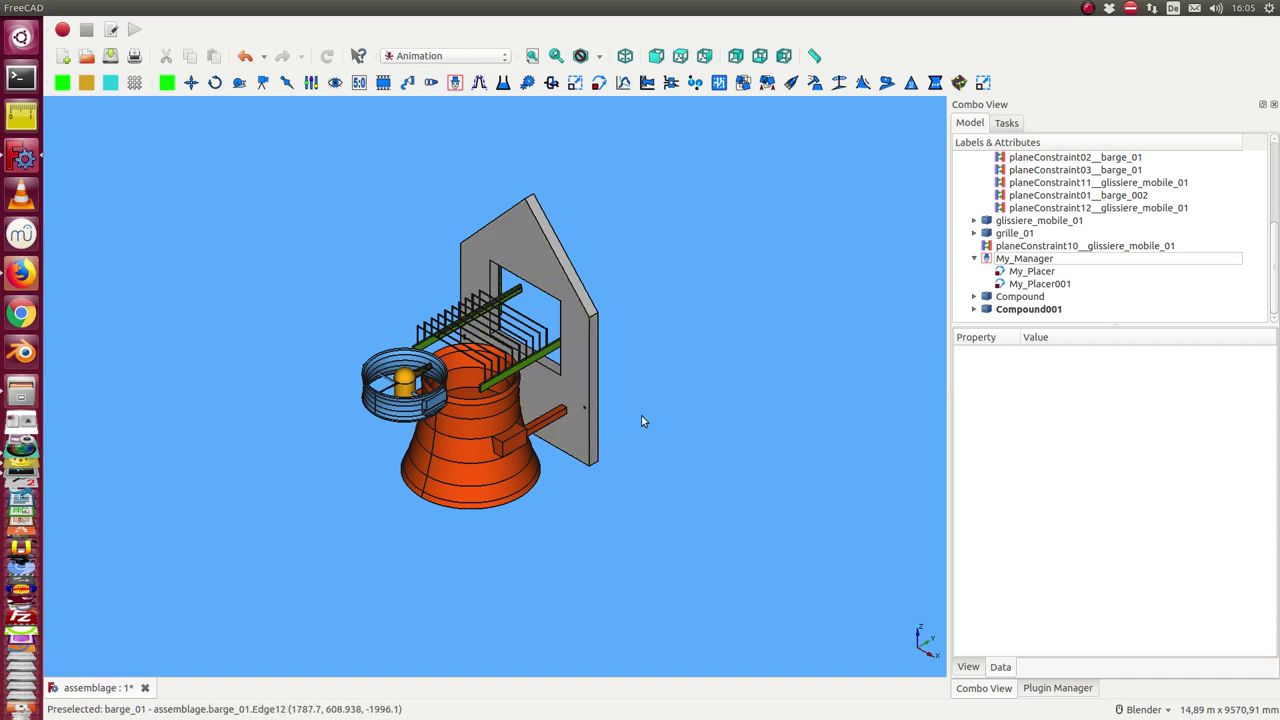
Step: Expand Compound001 and check that it links diffuseur_aval_01 at zero rotation
left_click(974, 309)
scroll(811, 312, "down", 5)
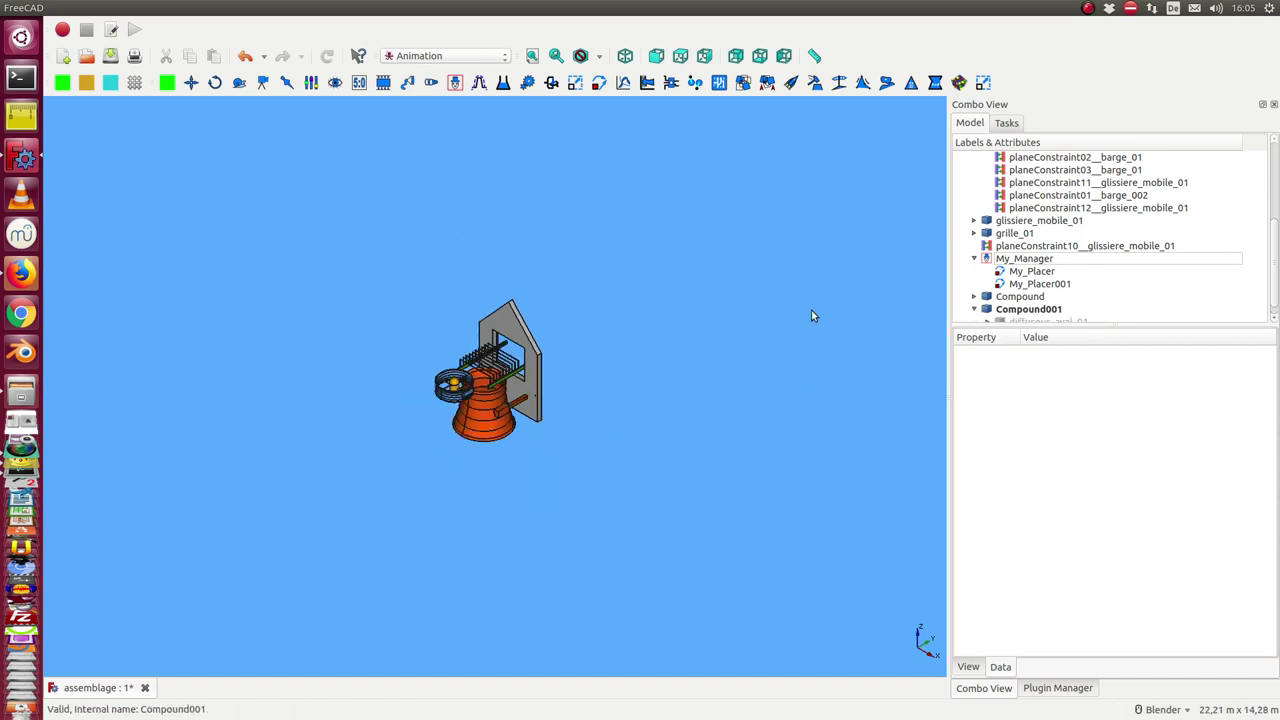
scroll(847, 316, "up", 5)
scroll(1154, 289, "down", 1)
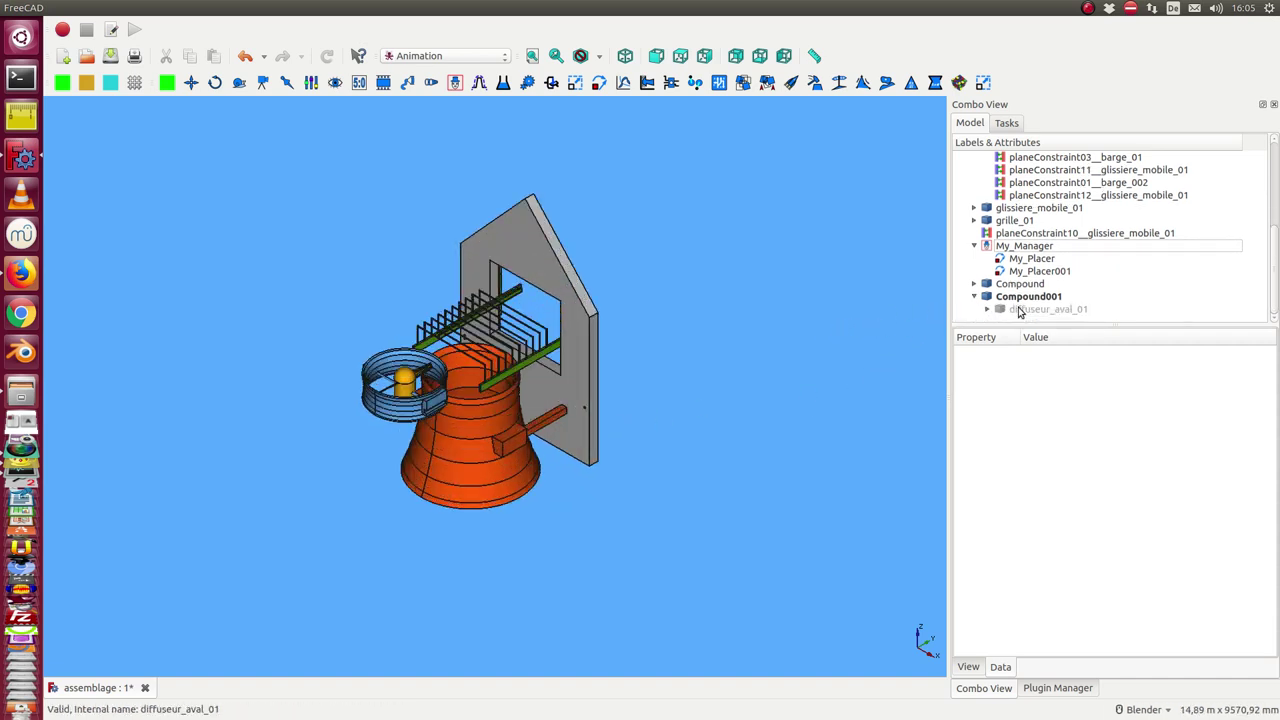
left_click(1026, 297)
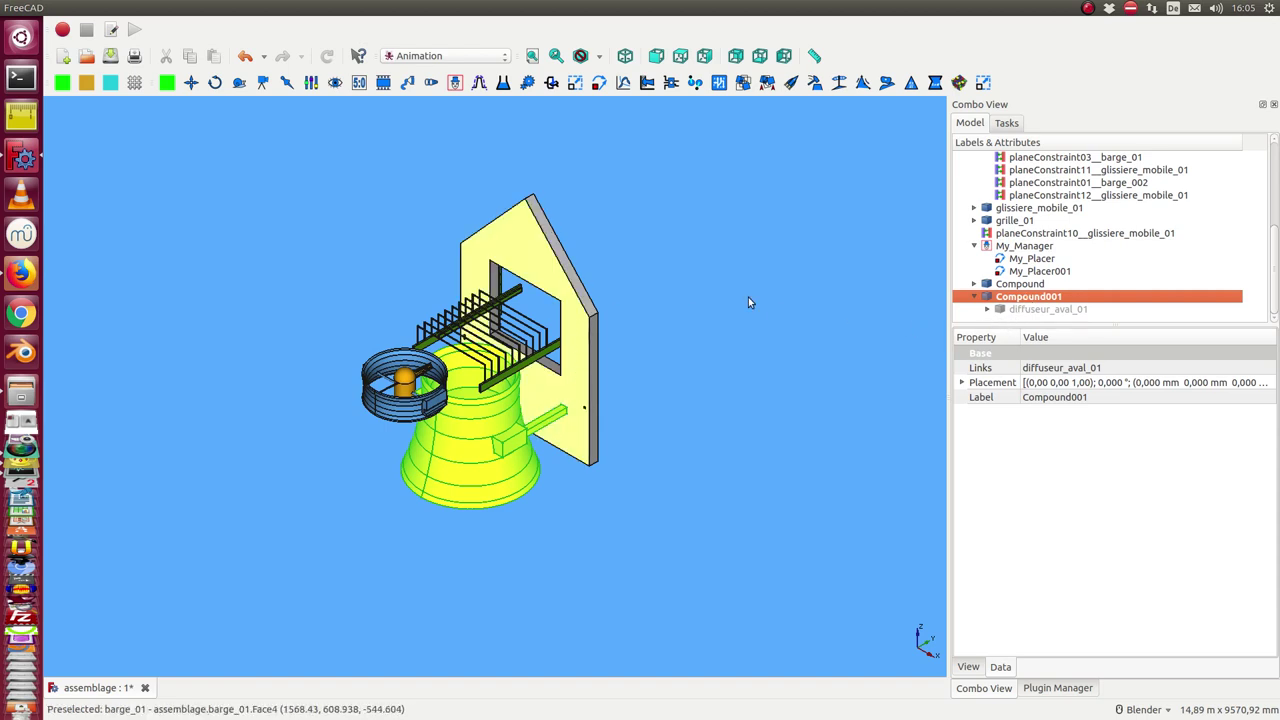
Step: Add barge_01 into Compound001 alongside diffuseur_aval_01
scroll(971, 237, "up", 5)
scroll(990, 215, "up", 1)
left_click(1009, 184)
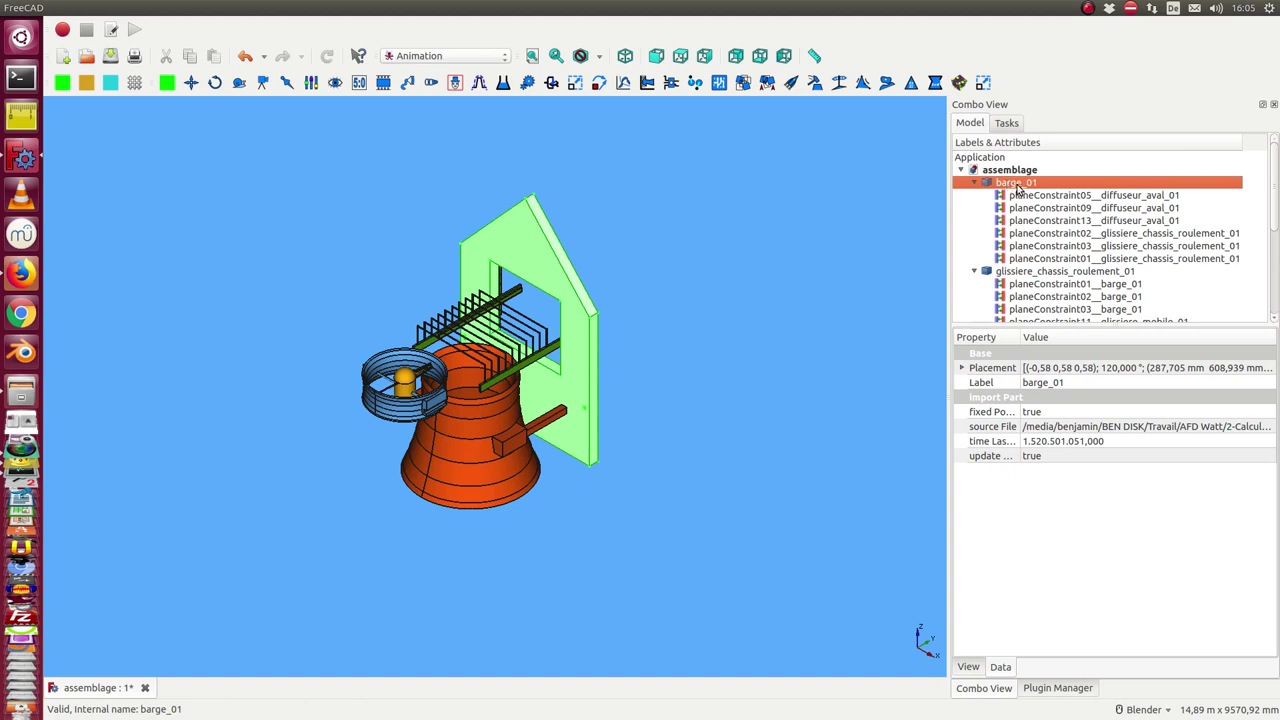
left_click_drag(1275, 205, 1275, 262)
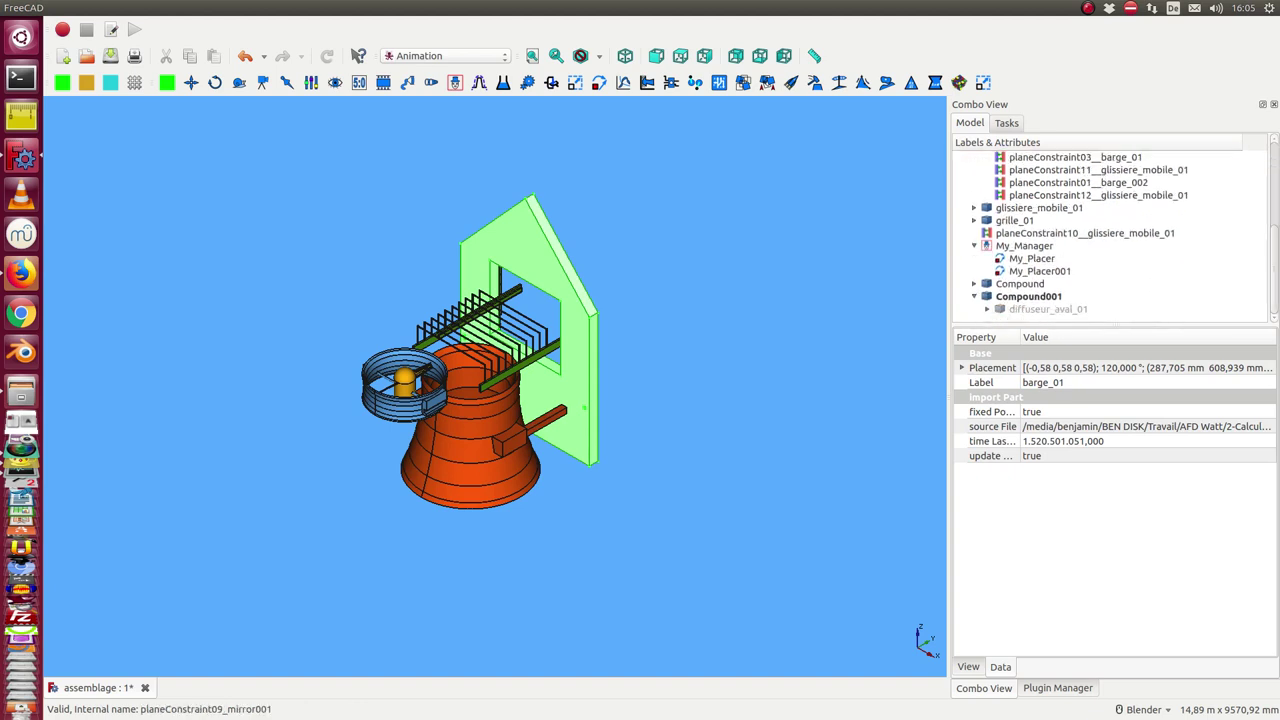
left_click(1034, 299)
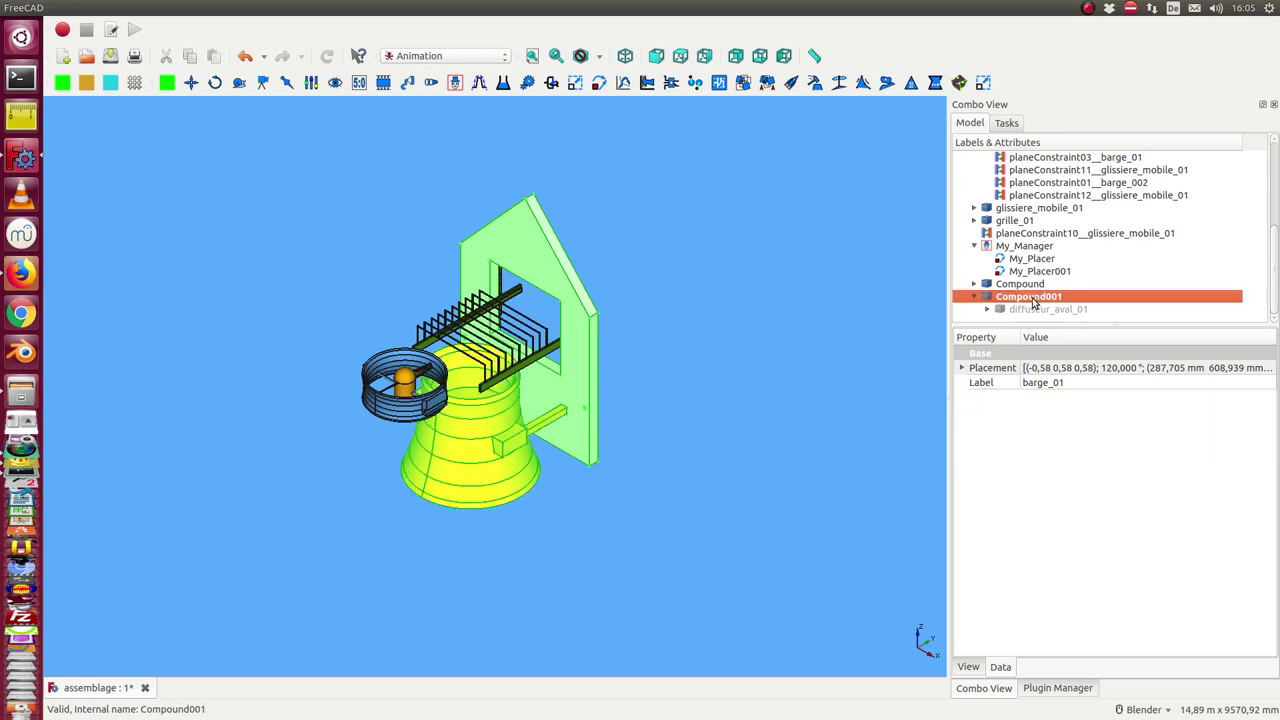
left_click(330, 8)
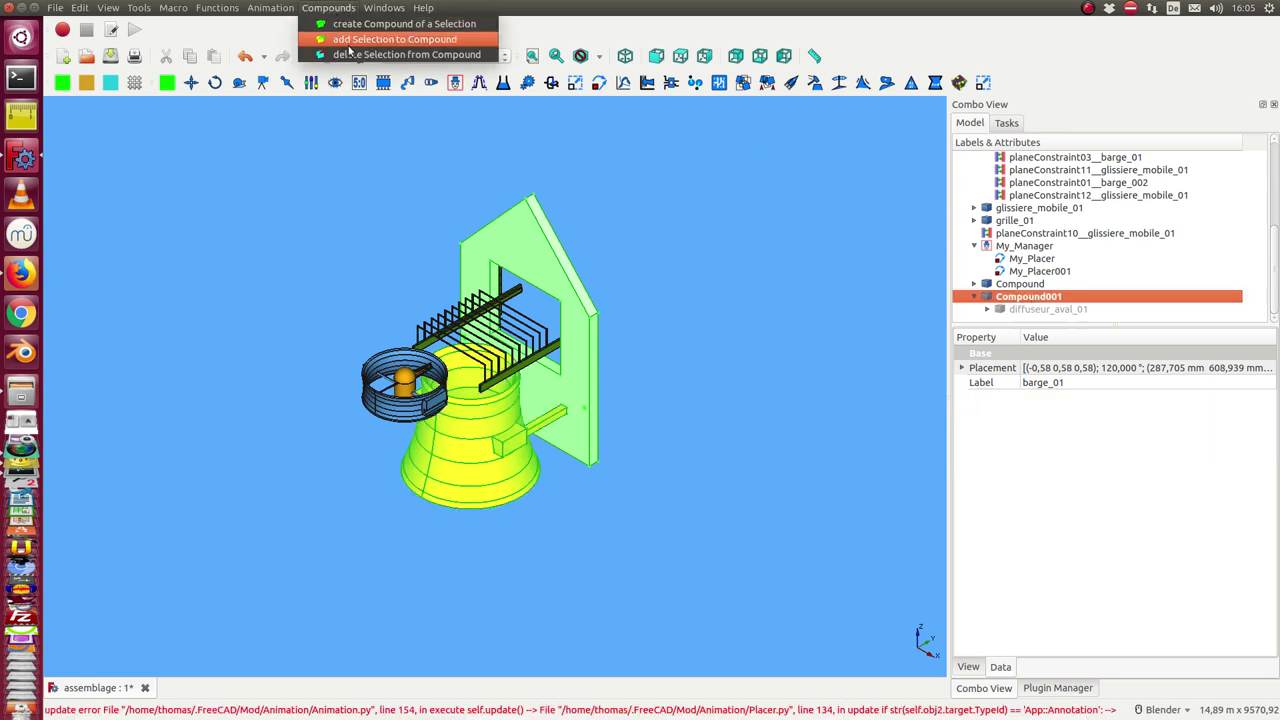
left_click(352, 50)
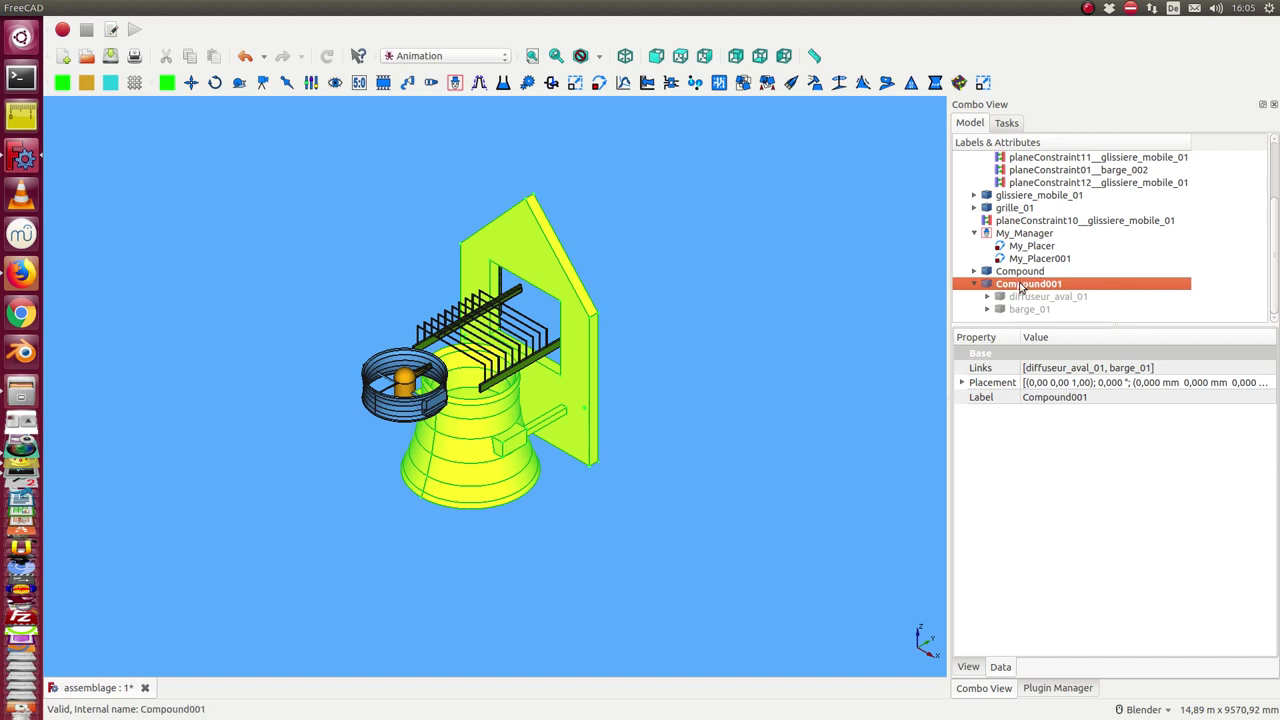
Step: Inspect Compound, My_Placer and My_Manager, briefly starting and stopping the animation
left_click(1020, 272)
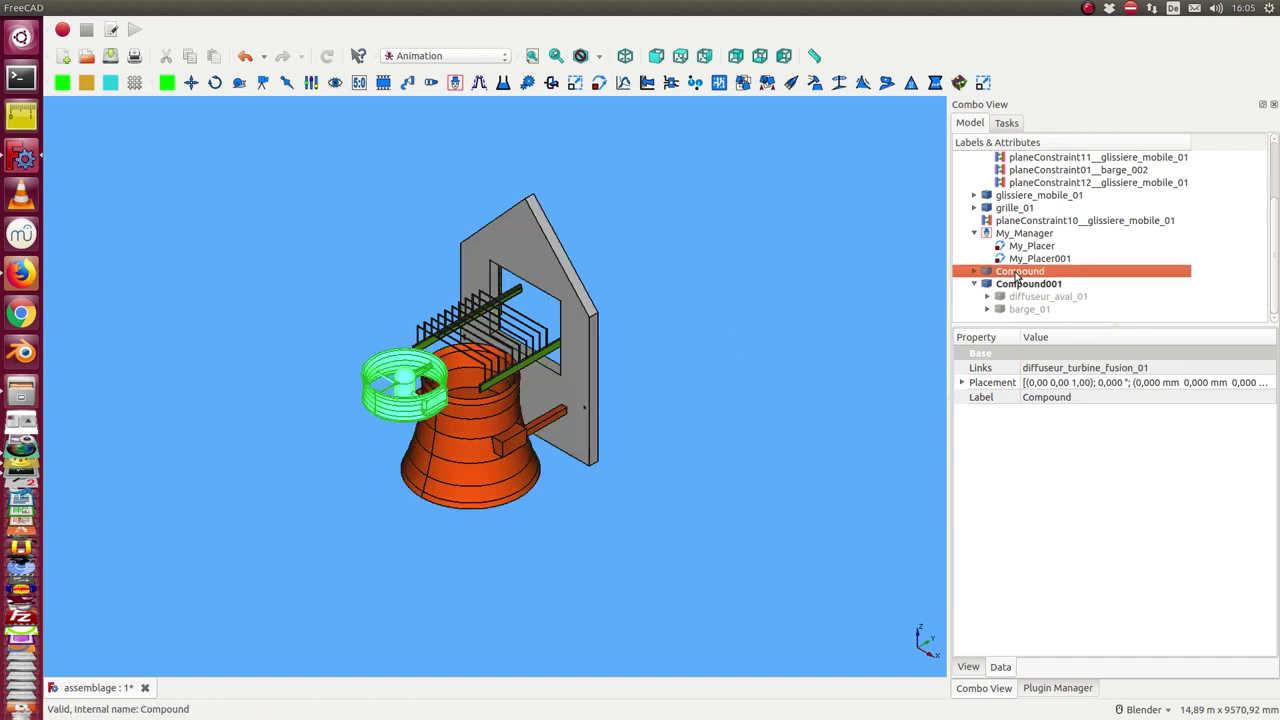
left_click(1032, 246)
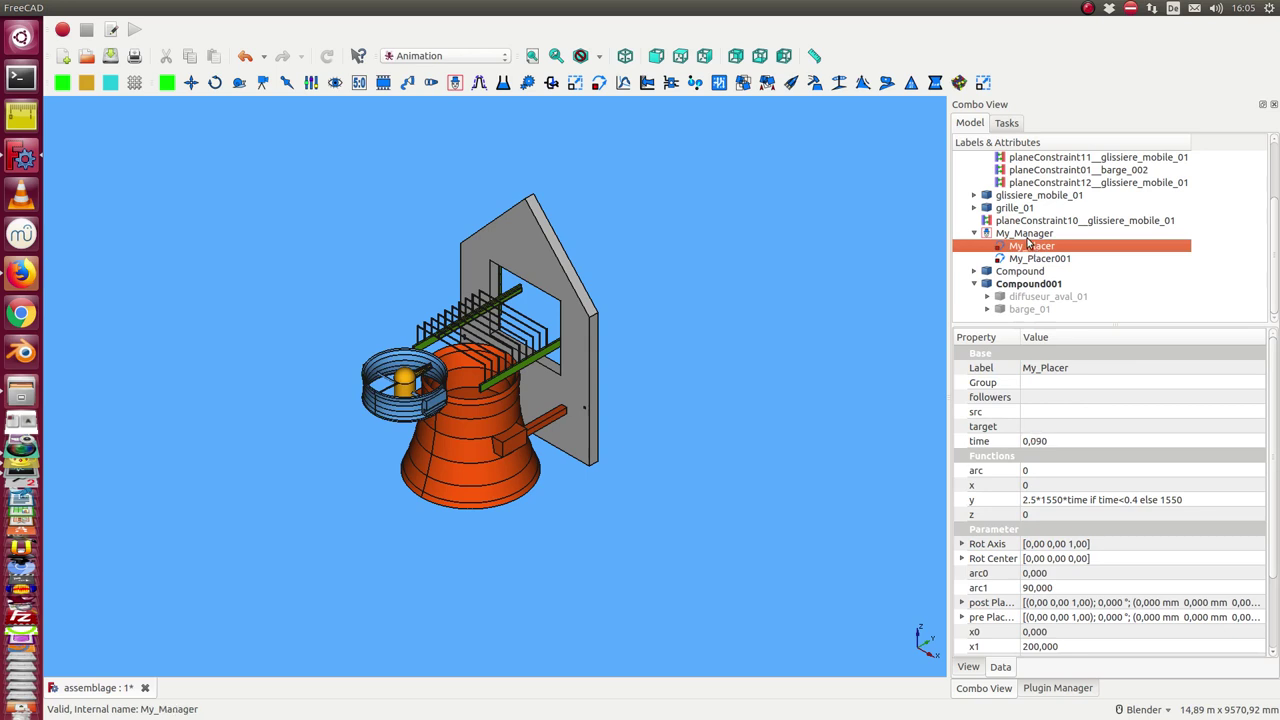
left_click(1026, 235)
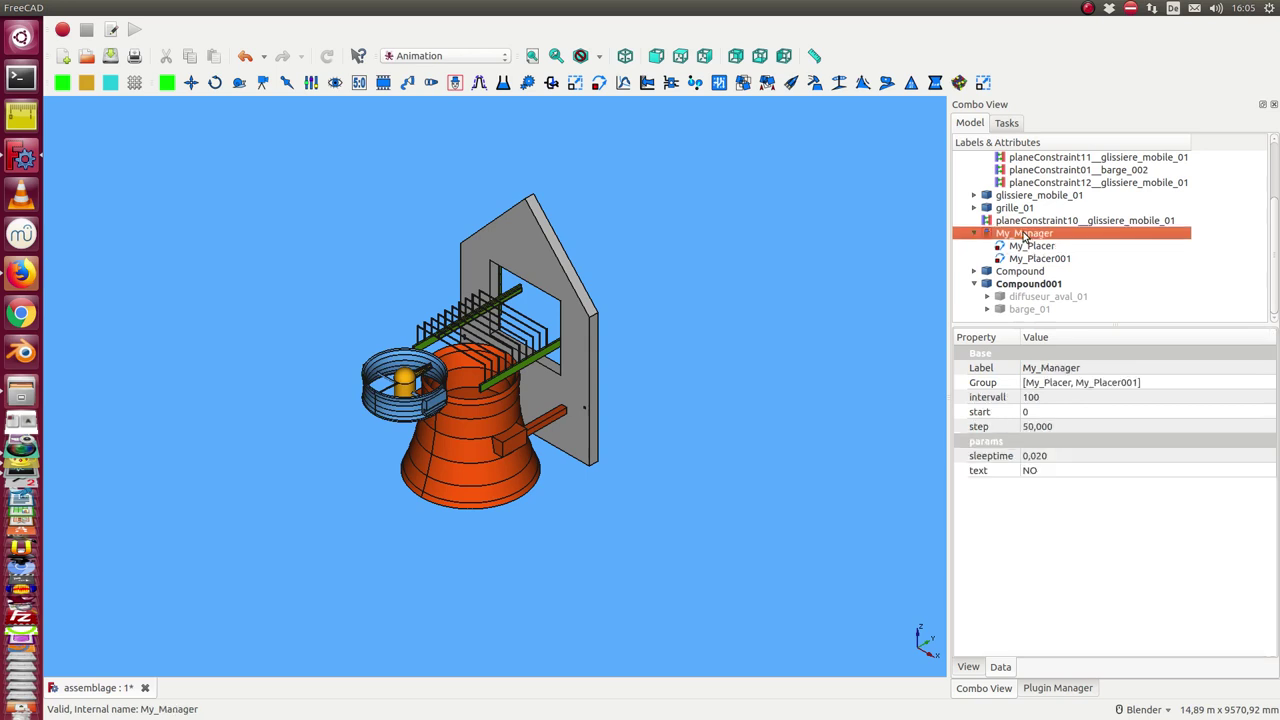
double_click(1026, 235)
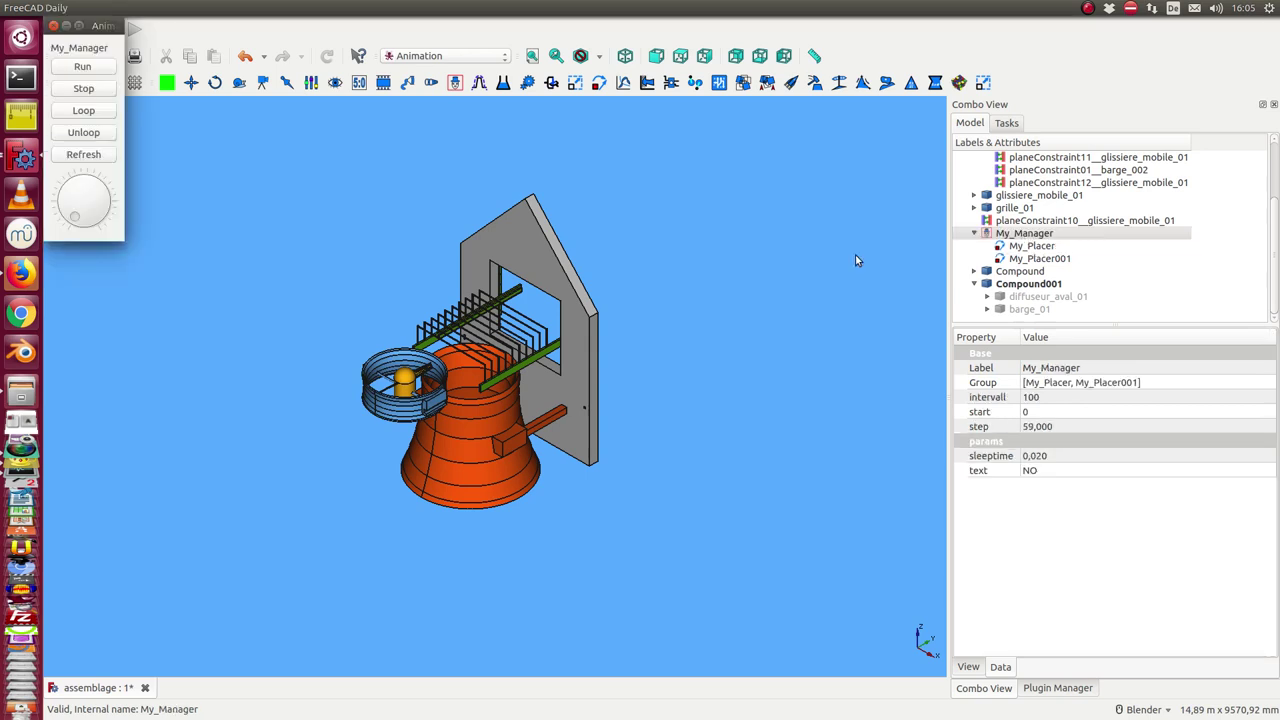
left_click(92, 87)
left_click(1024, 248)
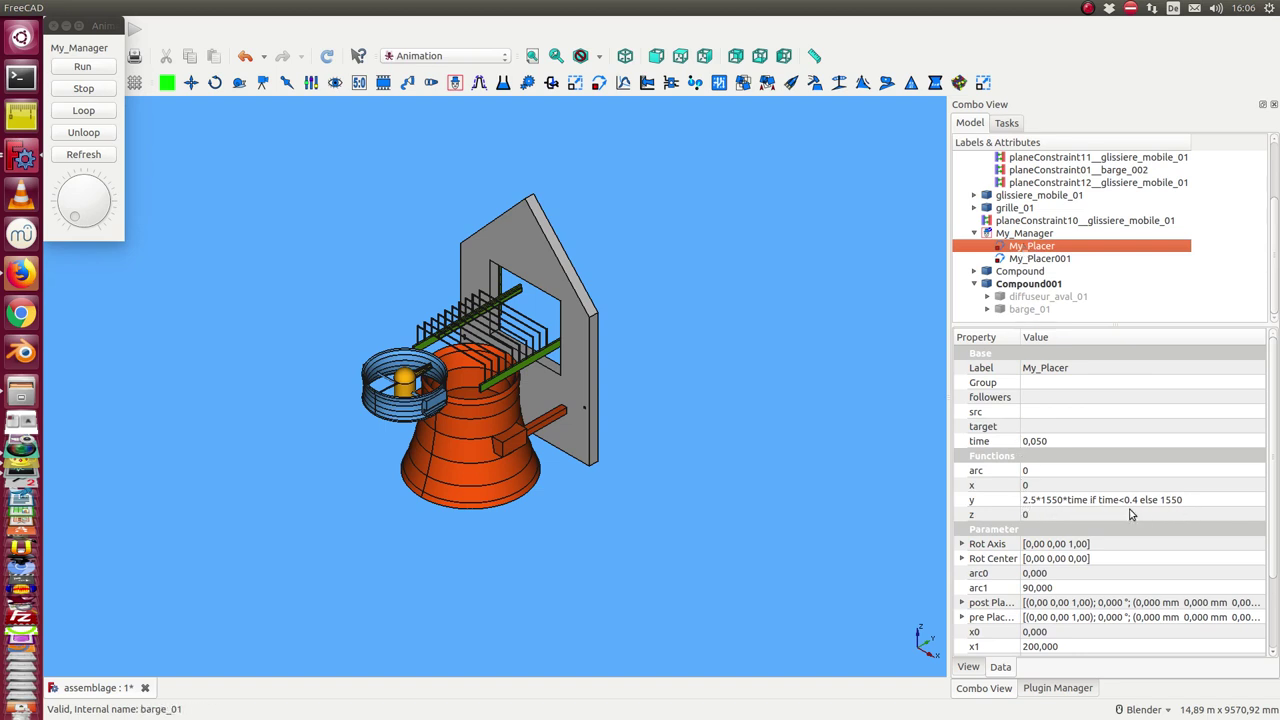
left_click(617, 510)
middle_click_drag(617, 510, 425, 366)
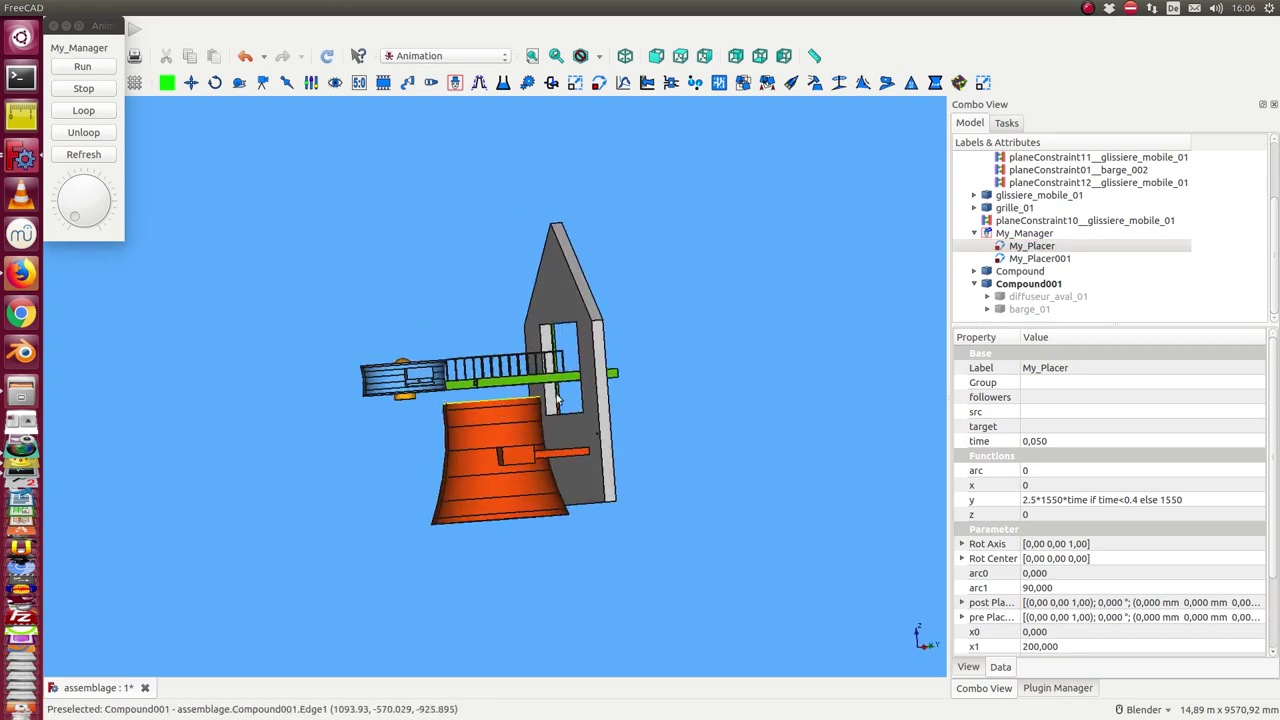
middle_click_drag(717, 362, 351, 423)
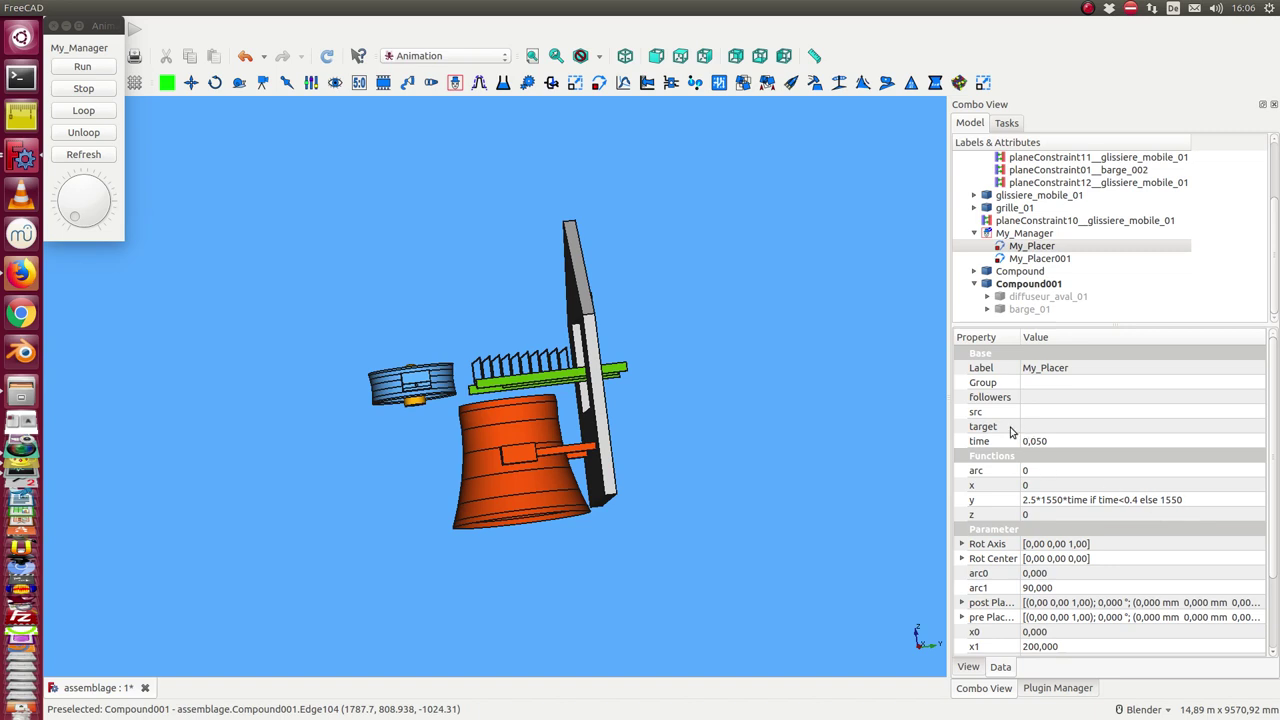
Step: Set My_Placer's target property to Compound
left_click(1148, 428)
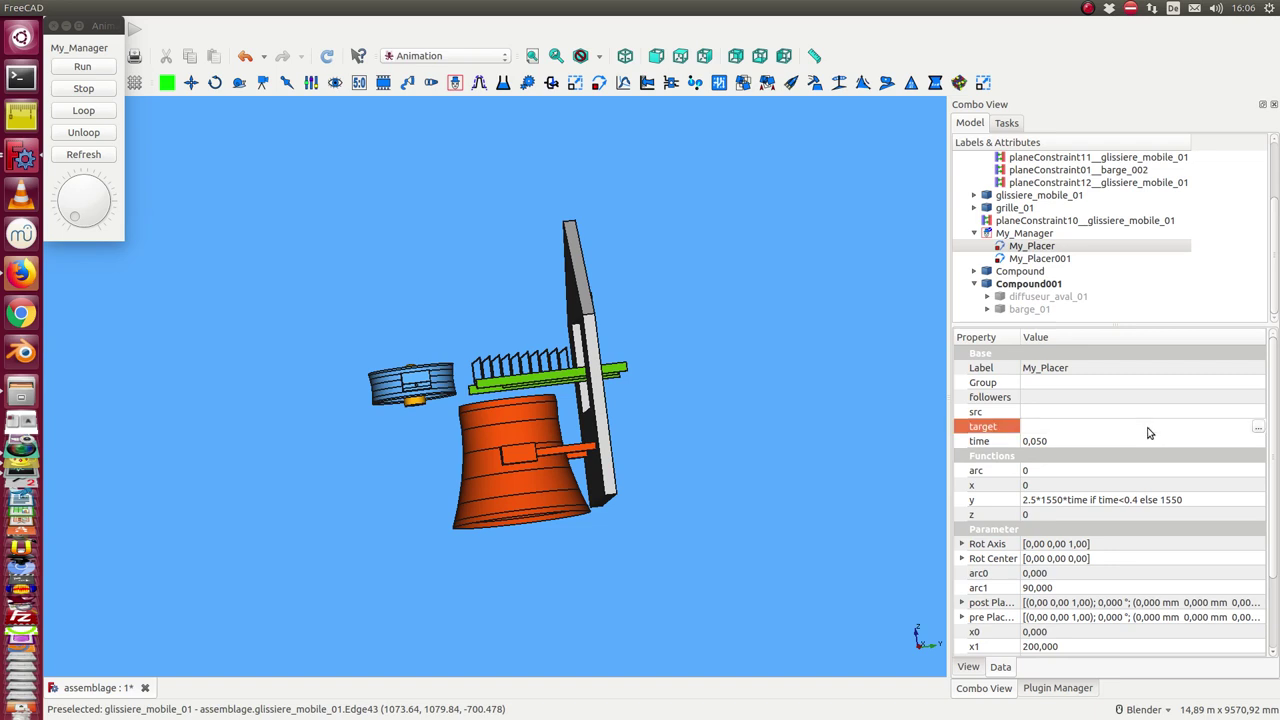
left_click(1258, 428)
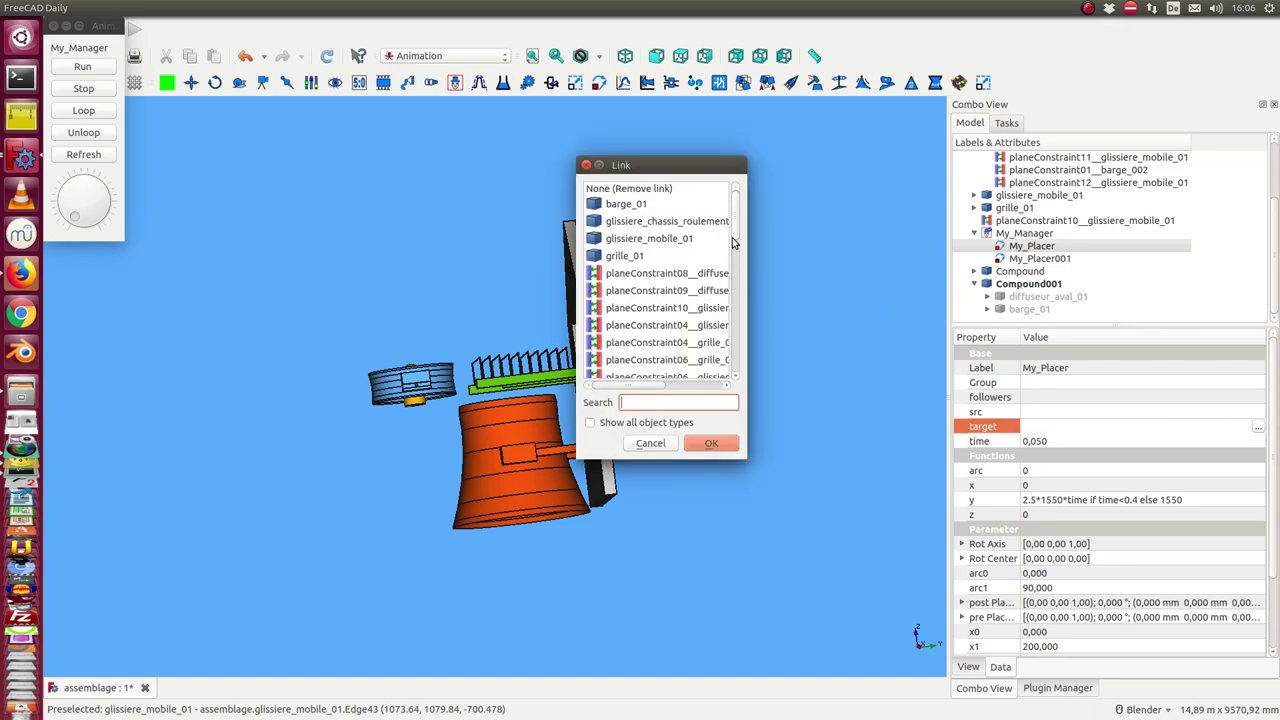
left_click_drag(737, 240, 725, 378)
left_click(624, 347)
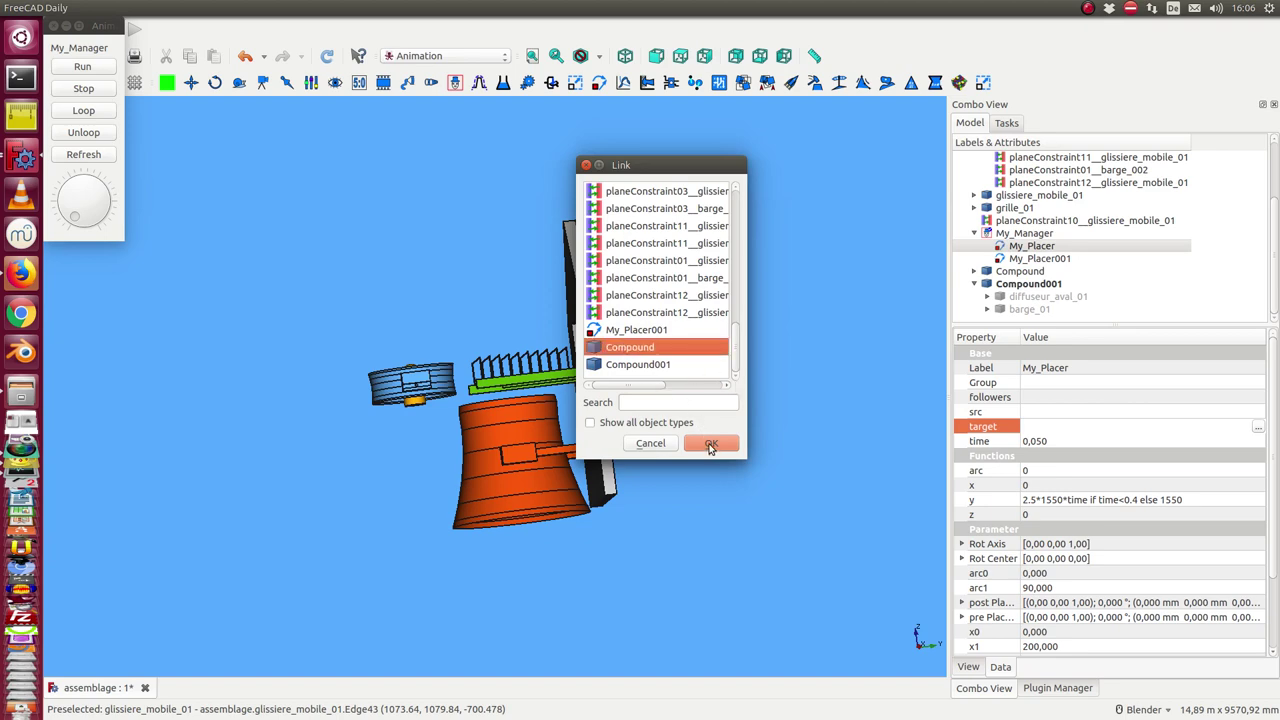
left_click(709, 445)
middle_click_drag(812, 310, 790, 395)
left_click(1030, 260)
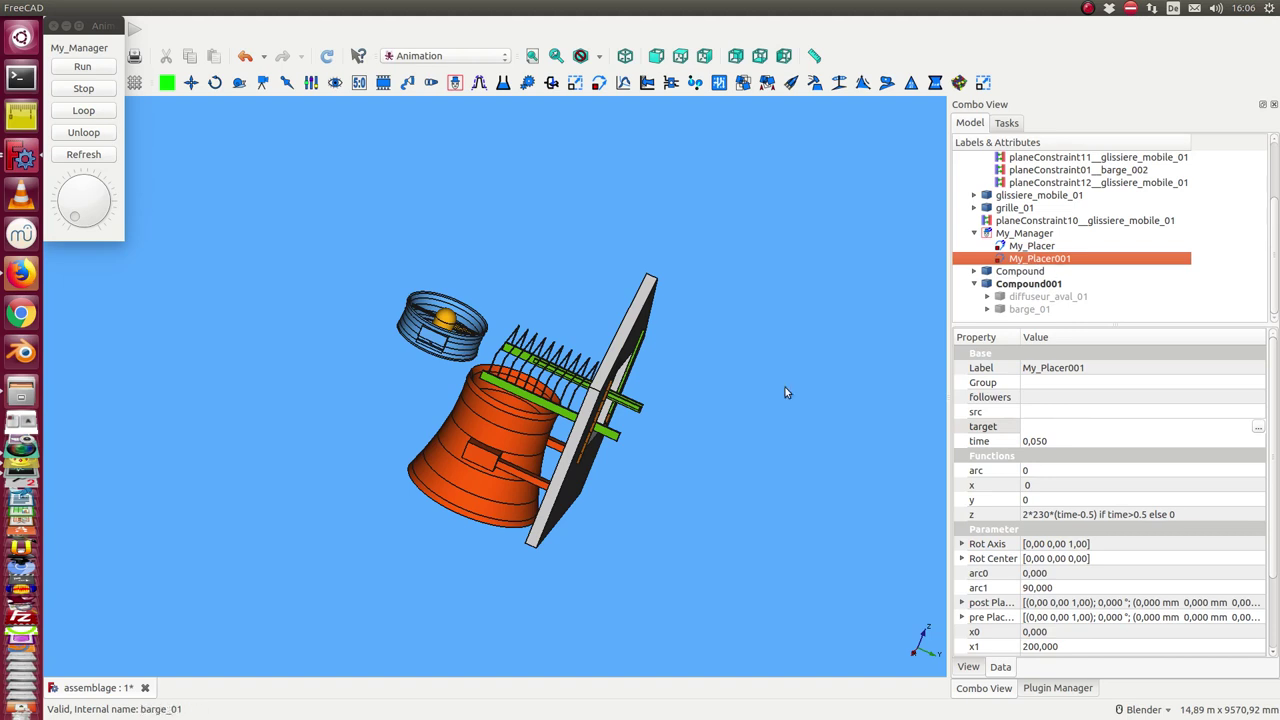
Step: Check Compound001's contents, then set My_Placer001's target property to Compound001
left_click(1012, 288)
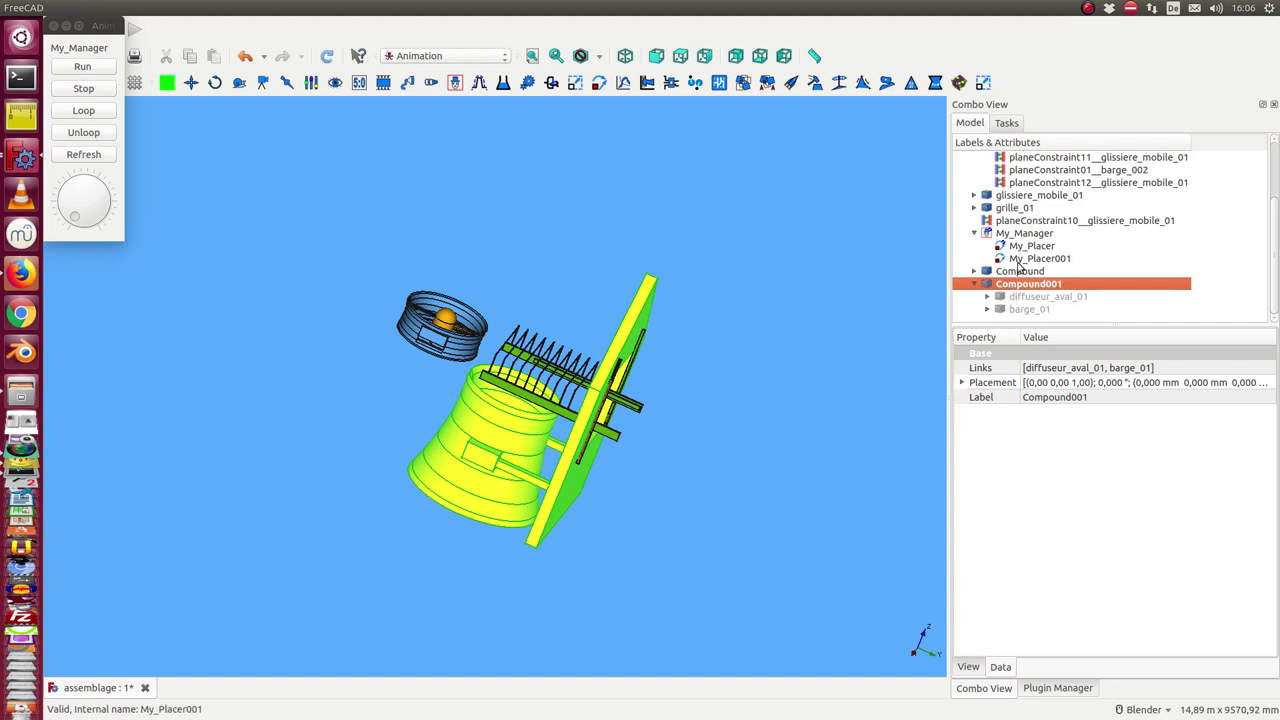
left_click(1025, 260)
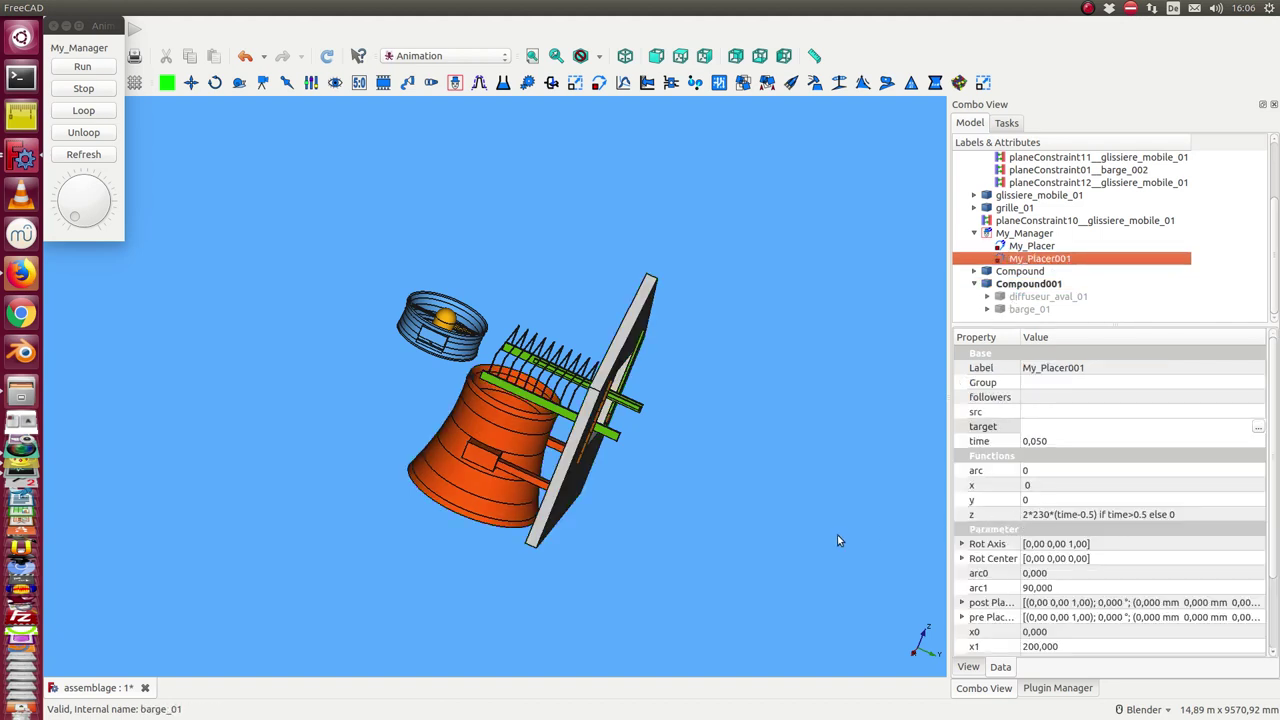
middle_click_drag(743, 537, 811, 541)
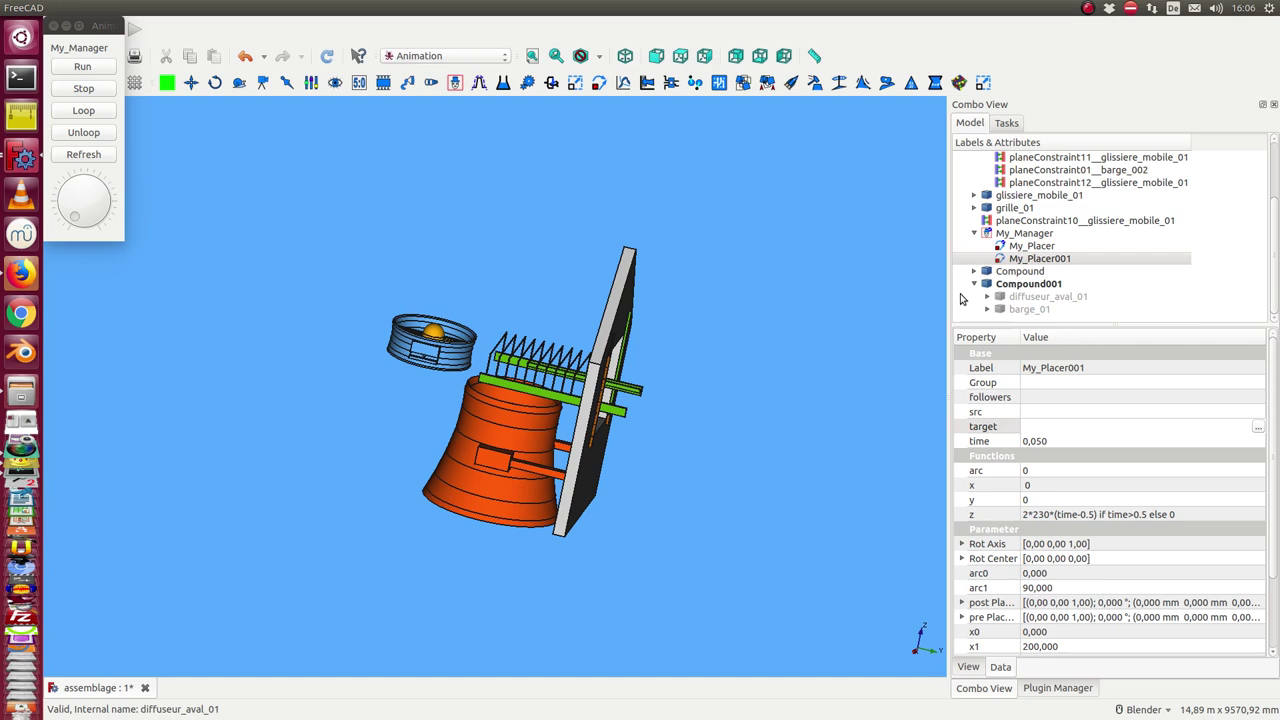
middle_click_drag(843, 336, 810, 338)
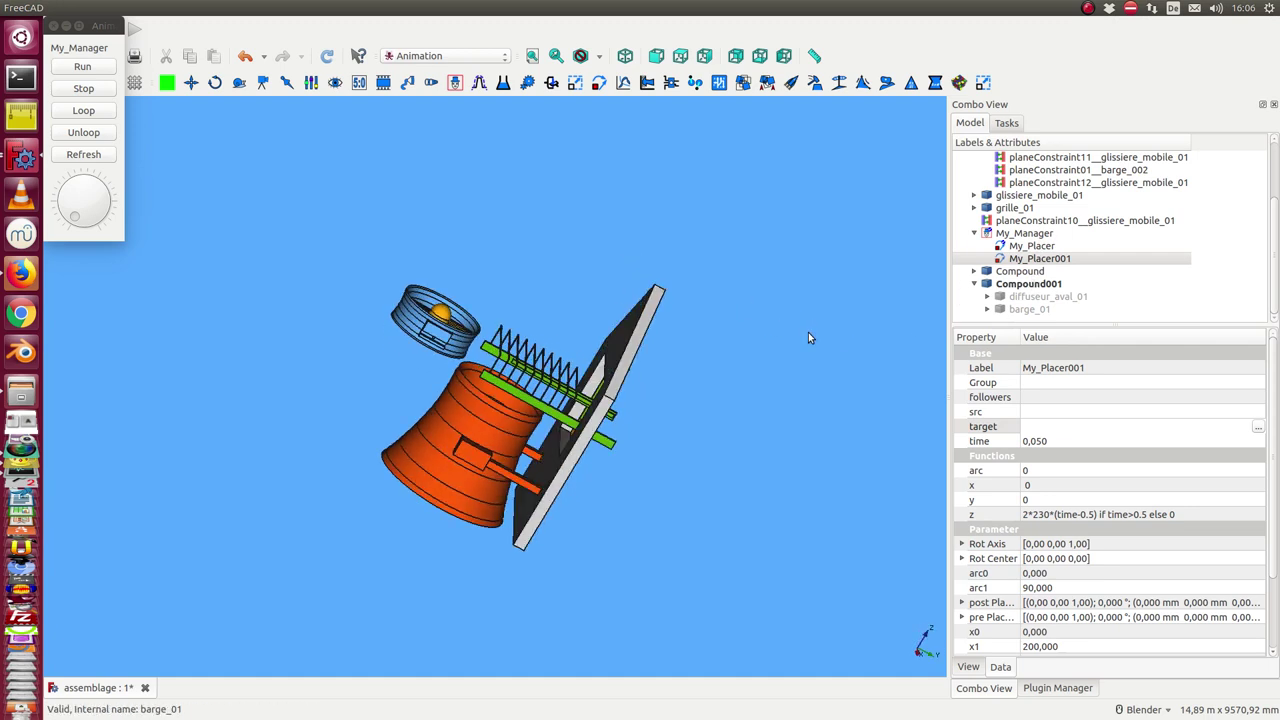
left_click(1047, 412)
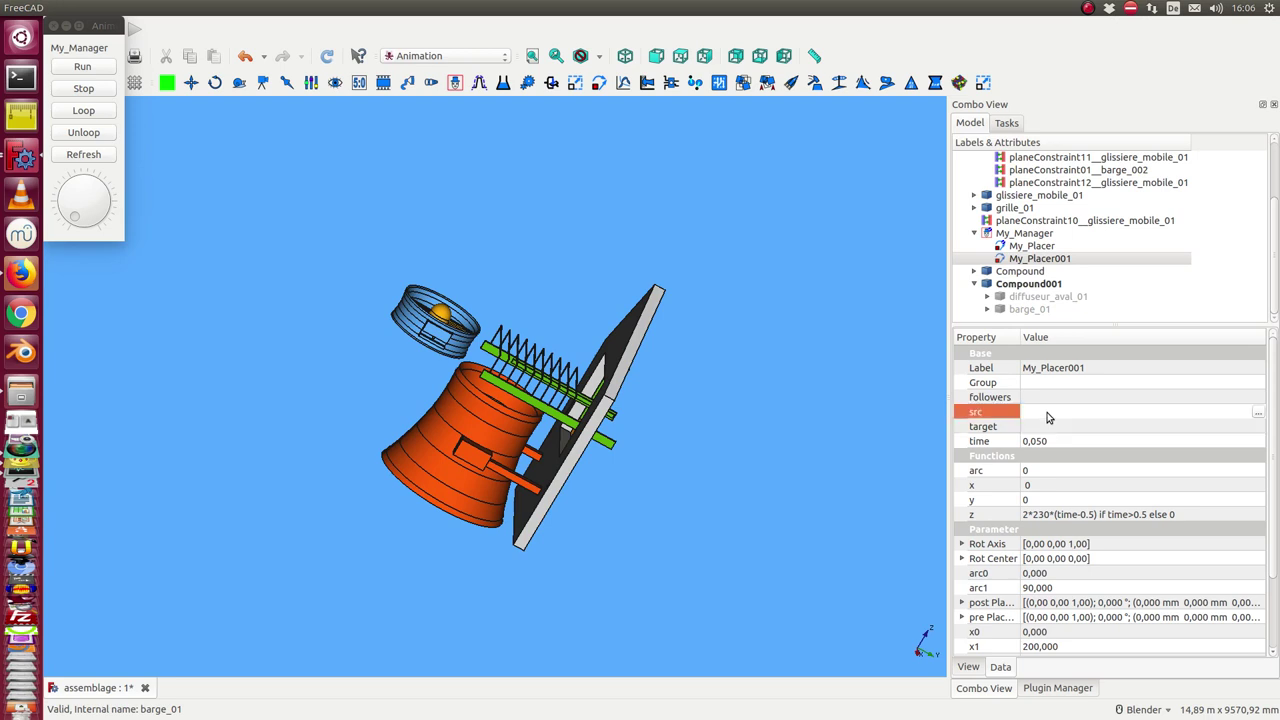
left_click(1048, 425)
left_click(1258, 427)
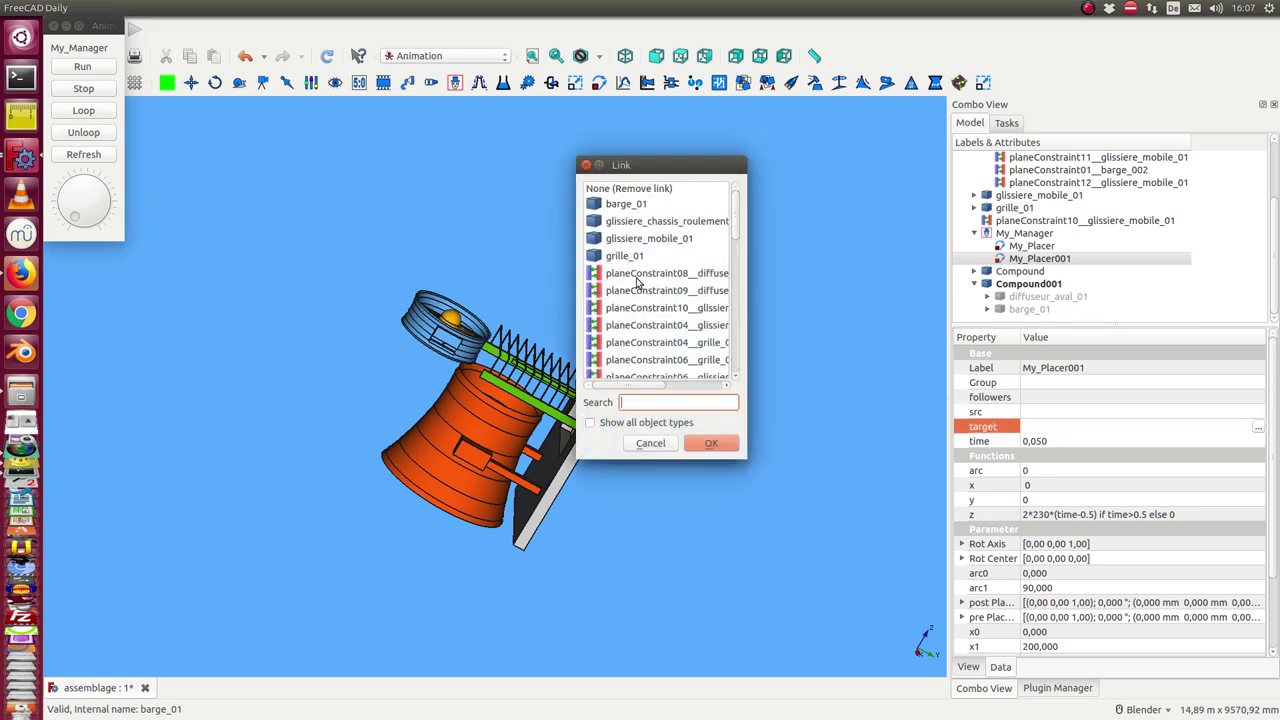
left_click_drag(727, 229, 737, 350)
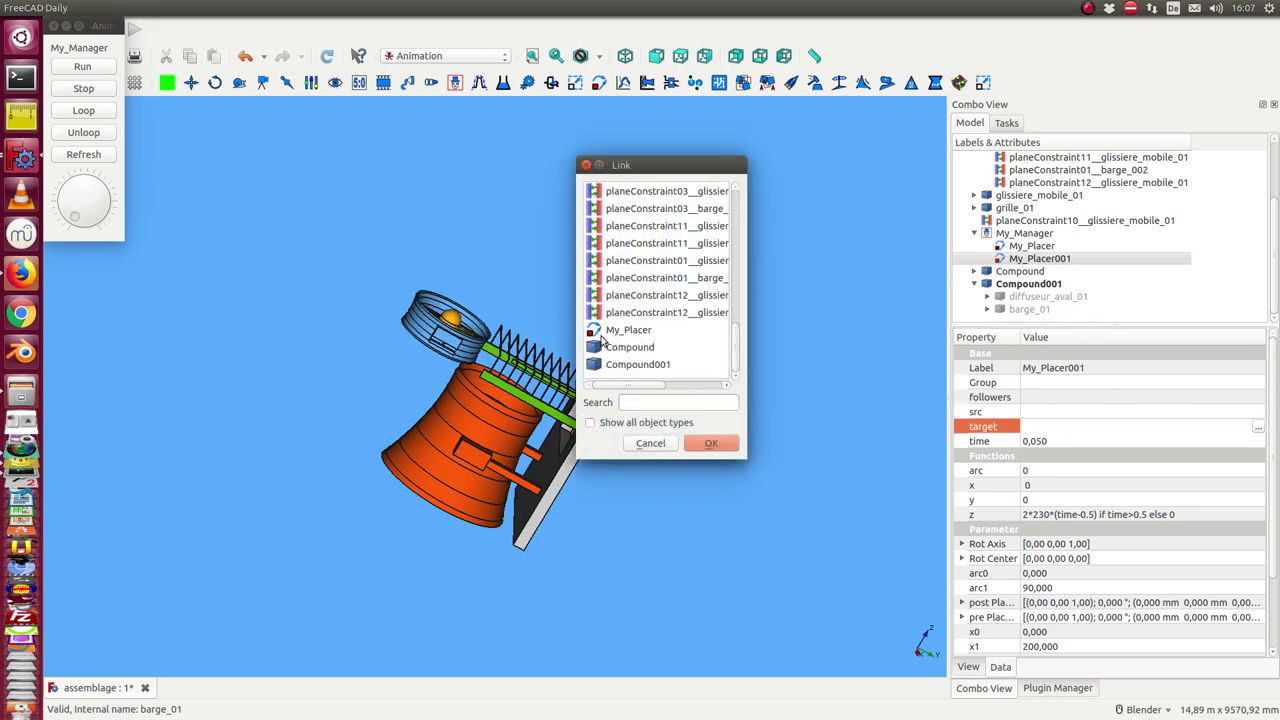
left_click(621, 366)
left_click(706, 442)
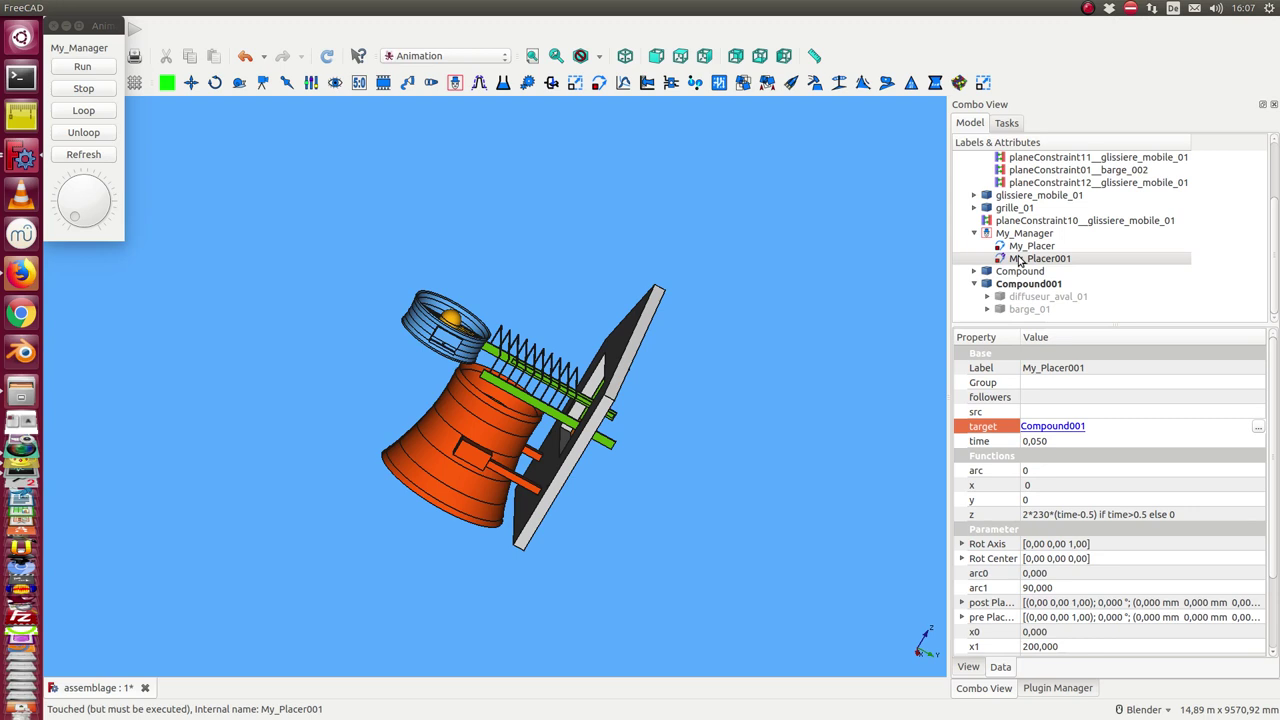
Step: Move the My_Manager animation panel into the view and run the animation
left_click_drag(97, 26, 204, 177)
middle_click_drag(341, 250, 309, 233)
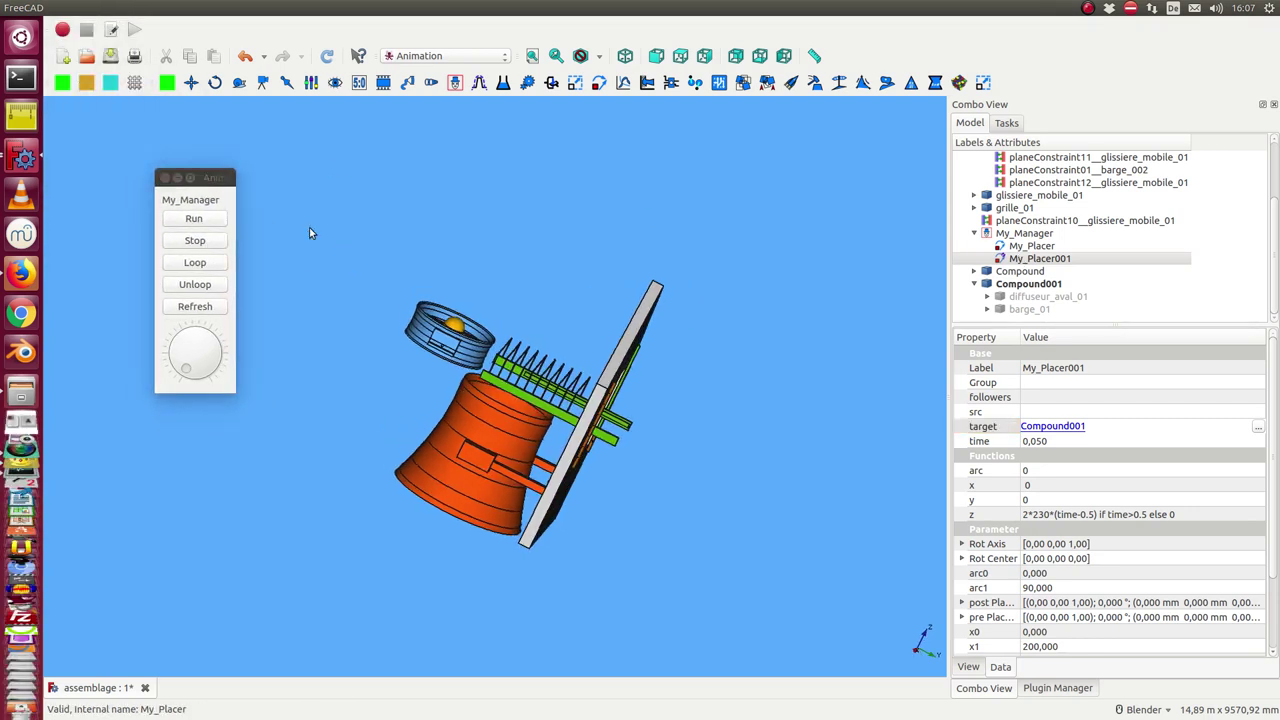
left_click(192, 220)
left_click(192, 221)
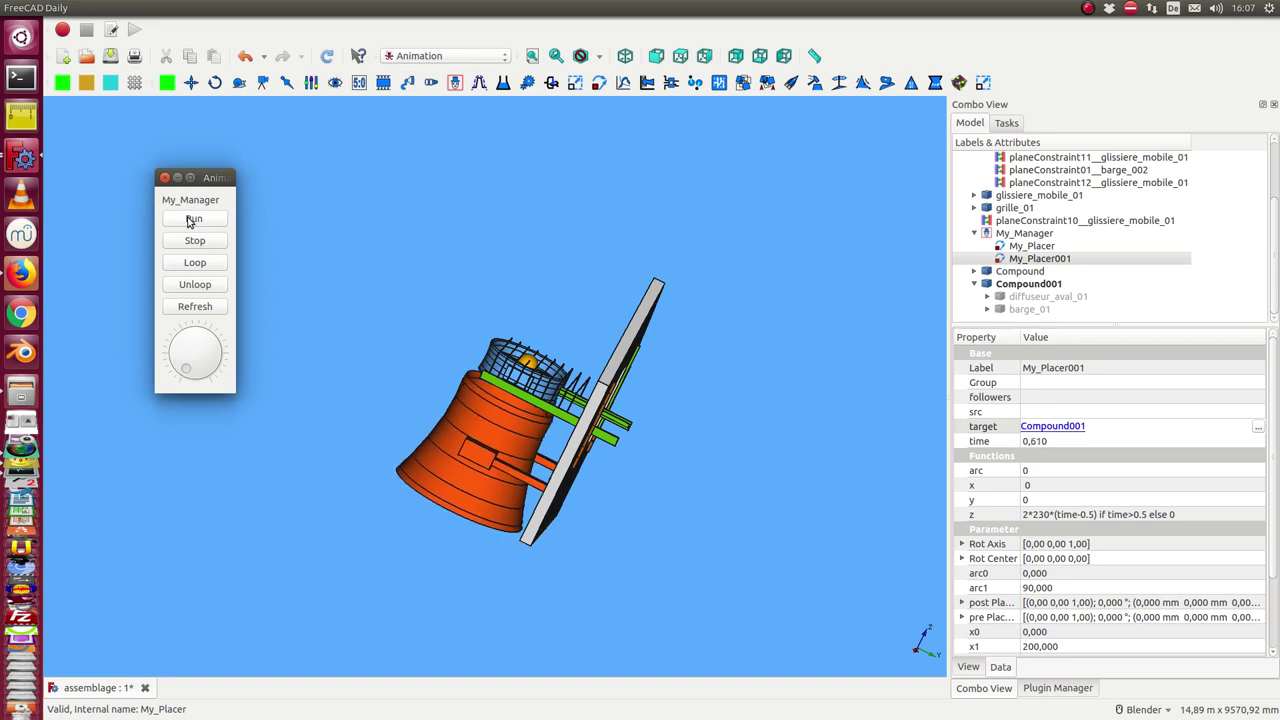
Step: Clear the selection and show the assembly from the front view
left_click(384, 311)
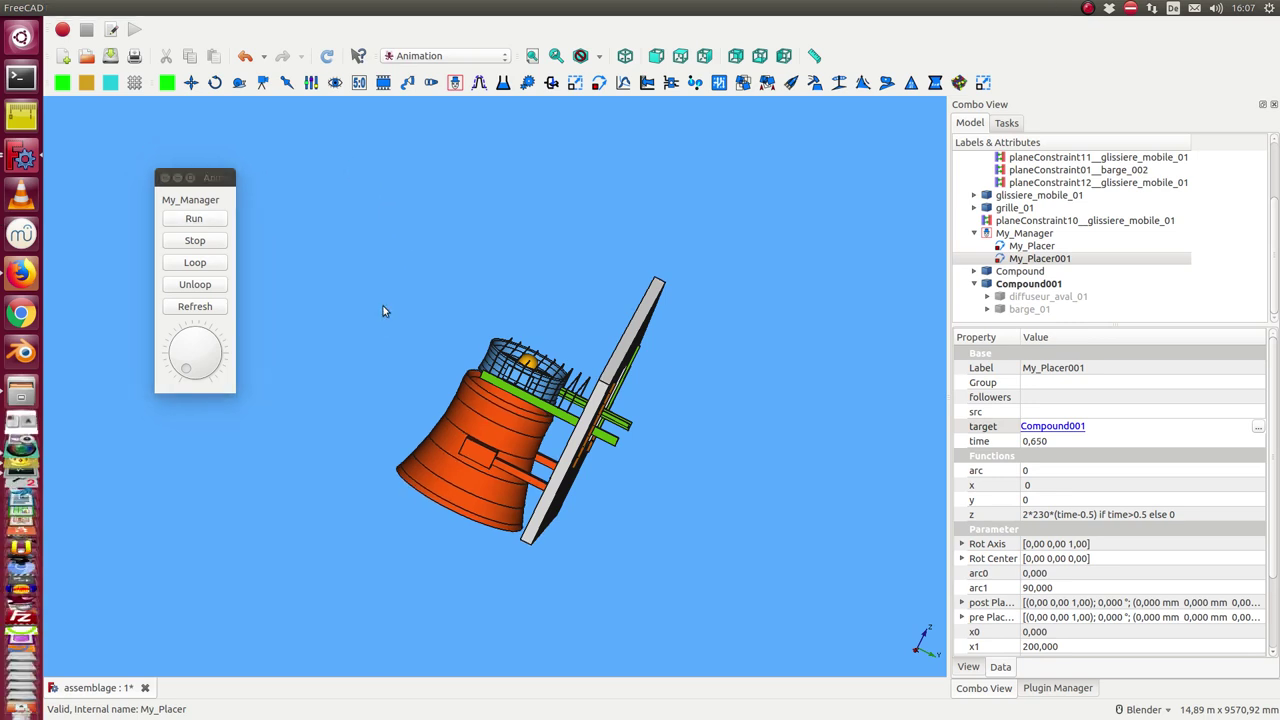
left_click(384, 311)
key("1")
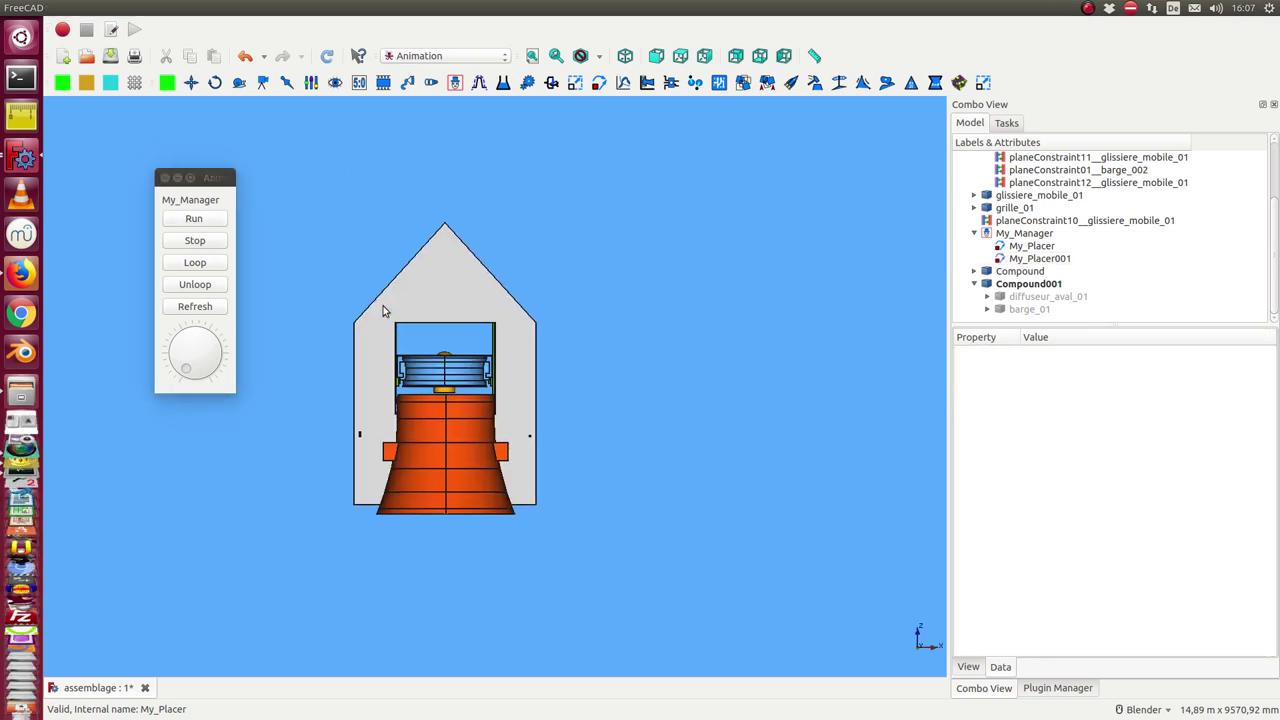
Step: Zoom in on the front view and stop the running animation
scroll(335, 252, "up", 4)
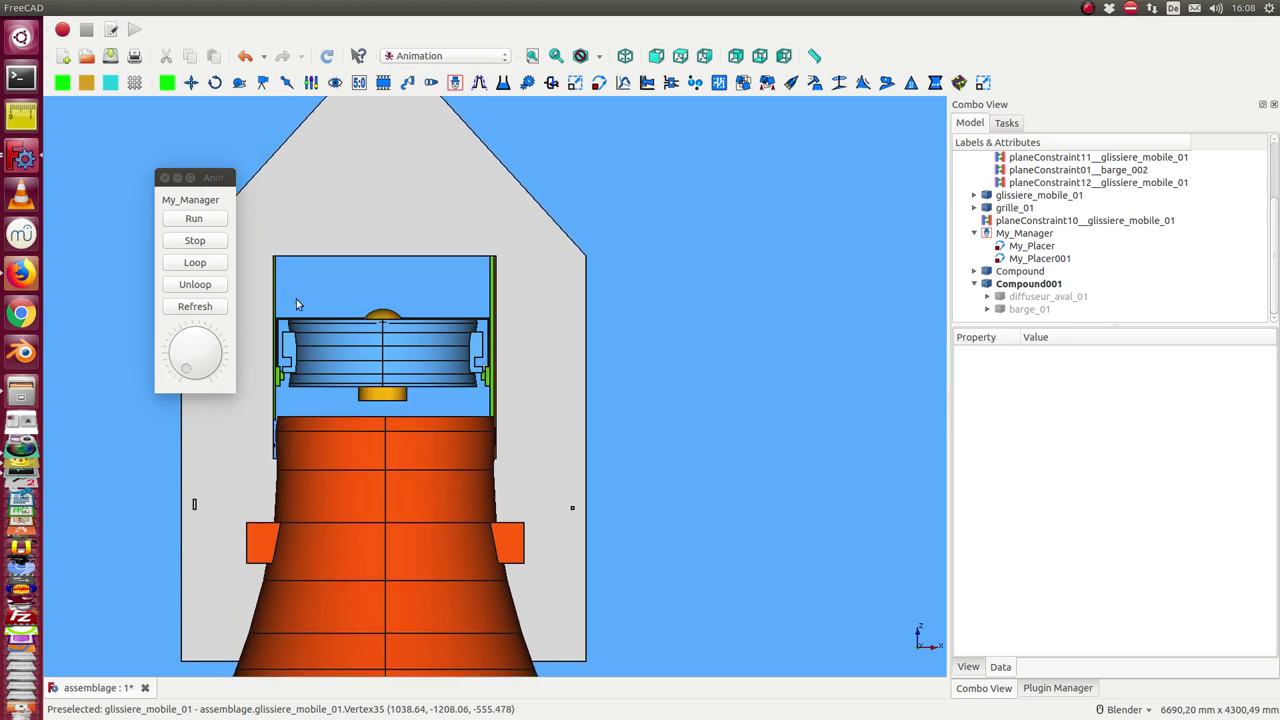
left_click(186, 242)
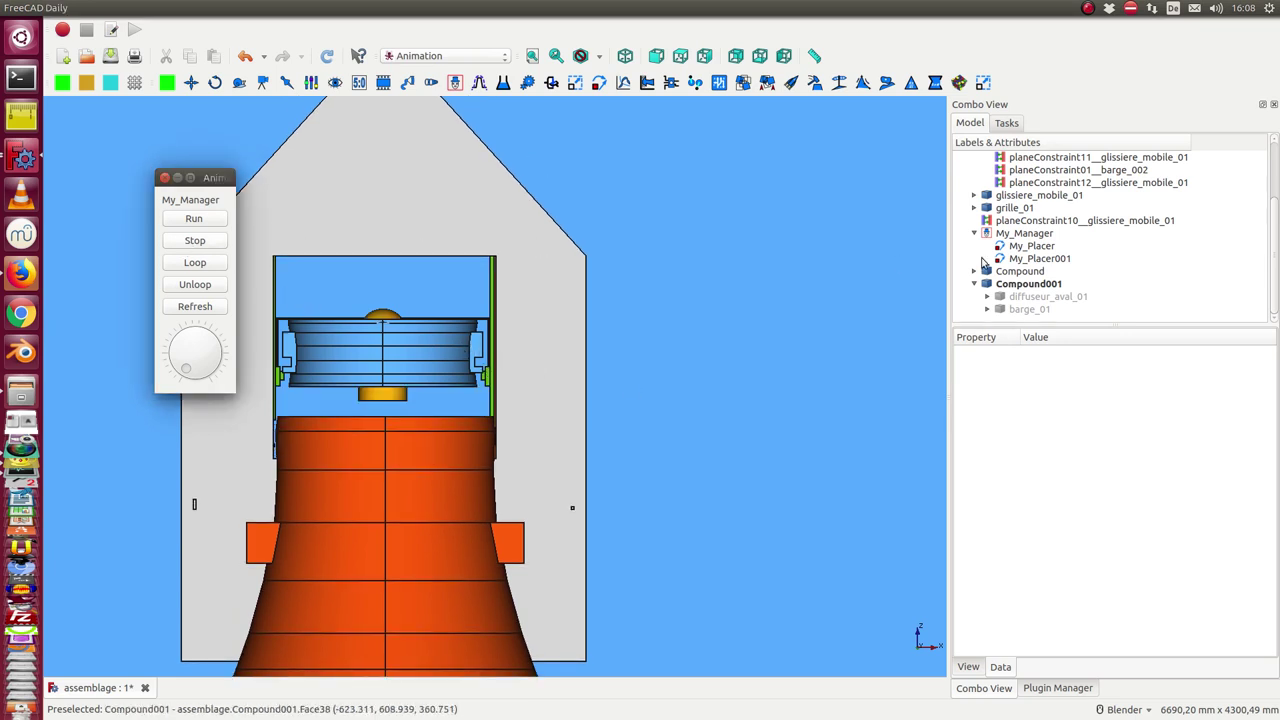
Step: Set My_Placer's z offset to -100, then zoom and orbit to inspect the assembly
left_click(1030, 246)
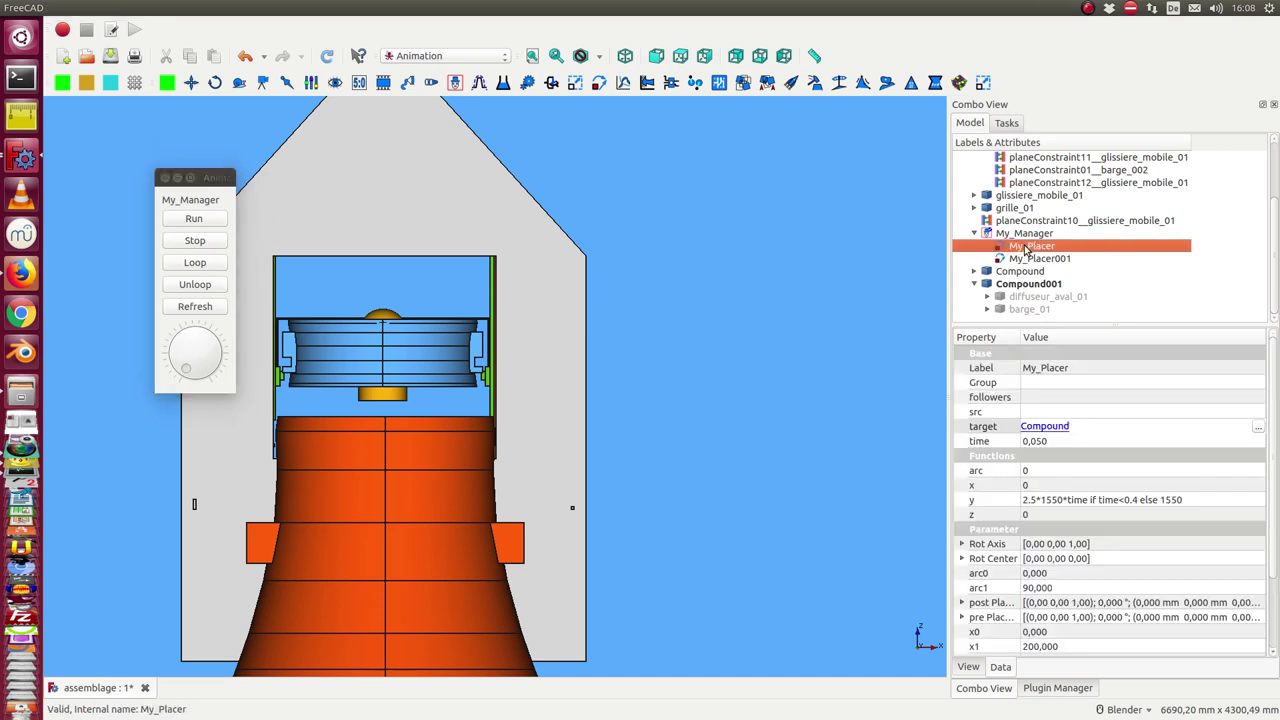
left_click(1057, 515)
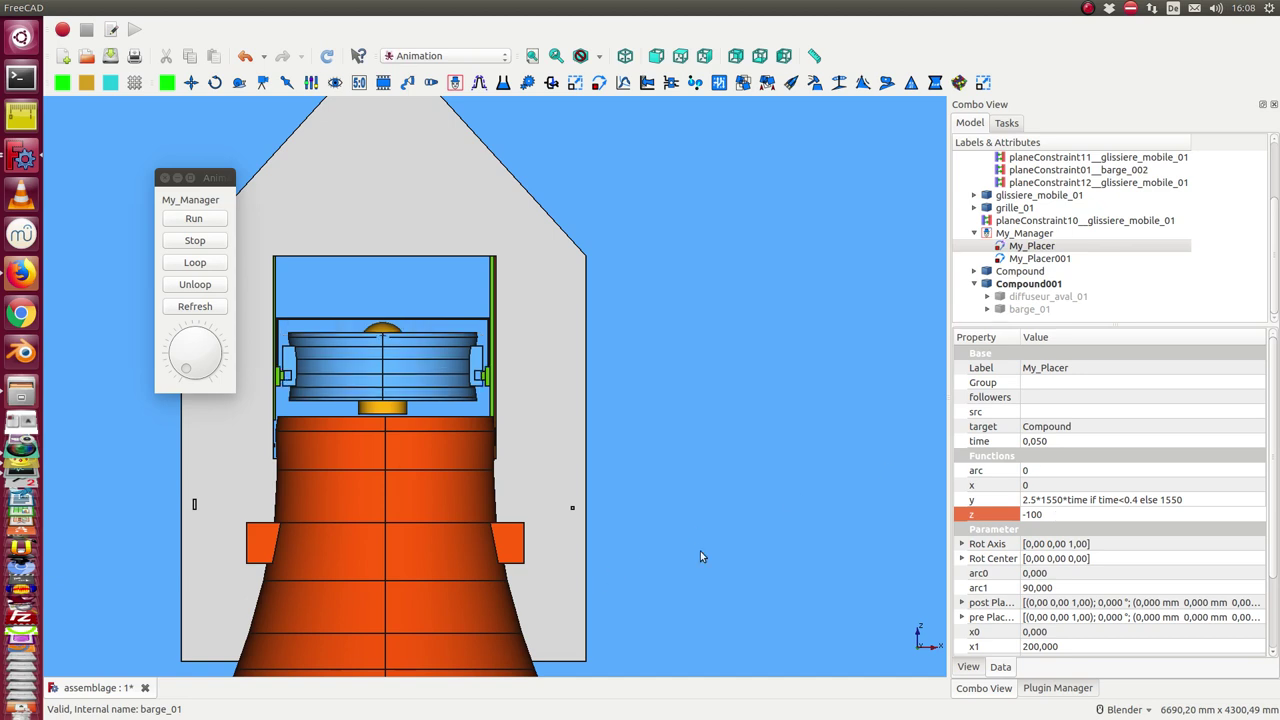
scroll(654, 467, "up", 5)
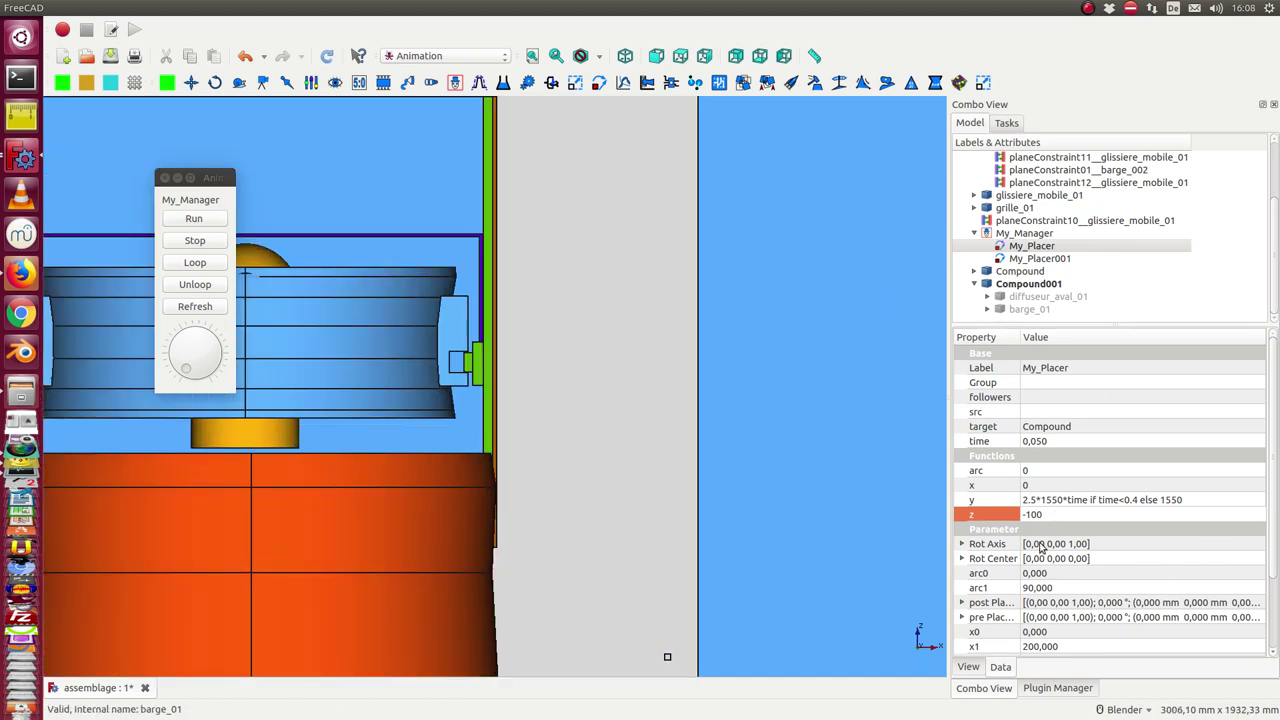
middle_click_drag(530, 520, 760, 540)
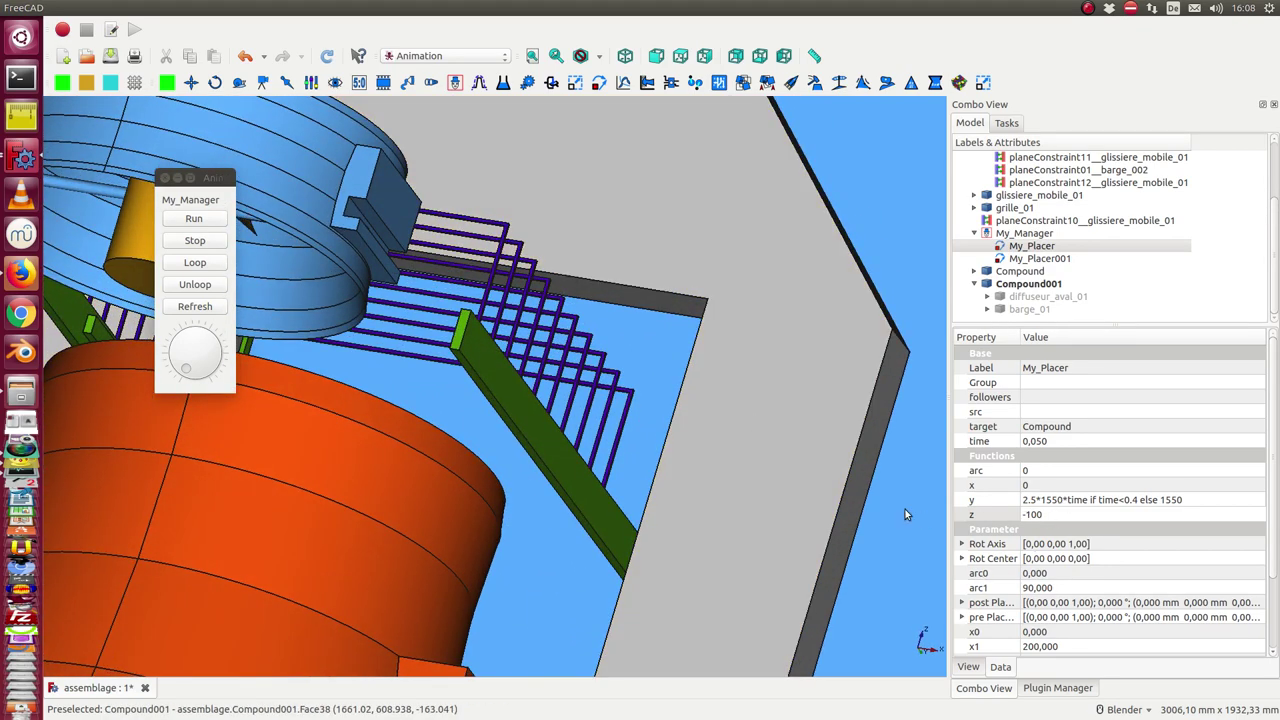
key("0")
middle_click_drag(652, 278, 697, 329)
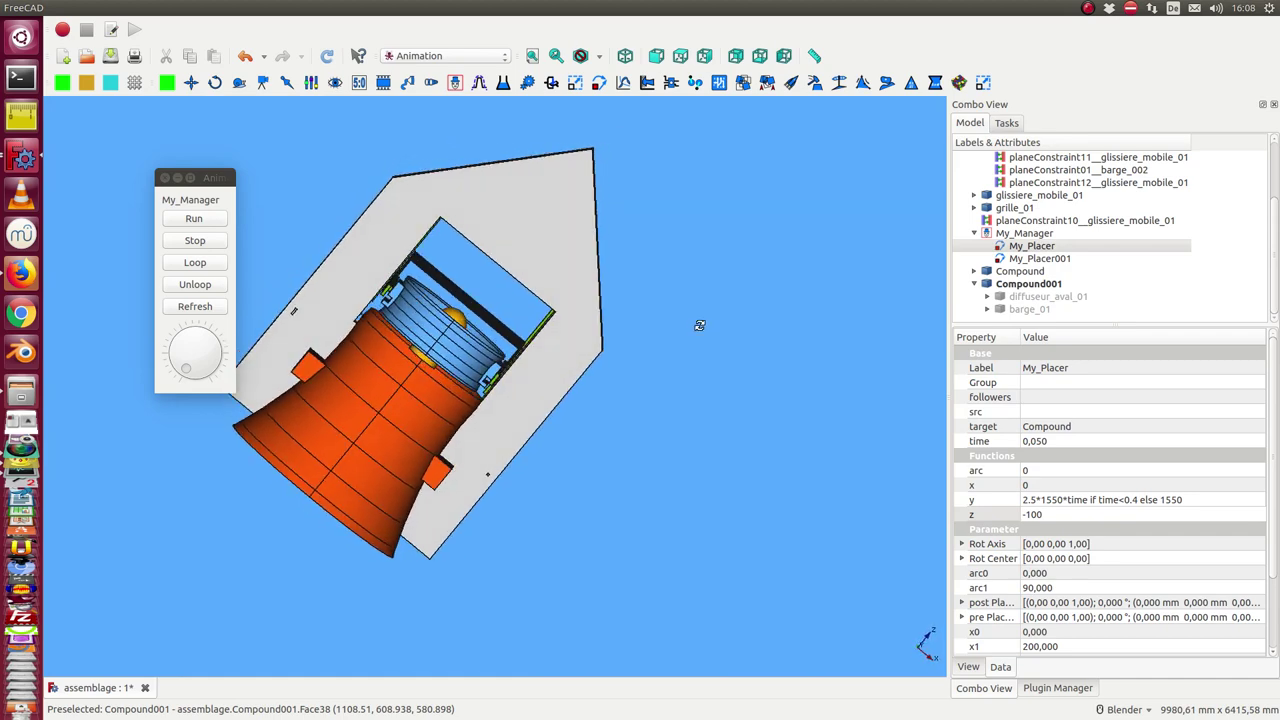
Step: Rerun the My_Manager animation while looking at the assembly from the front
key("1")
left_click(189, 222)
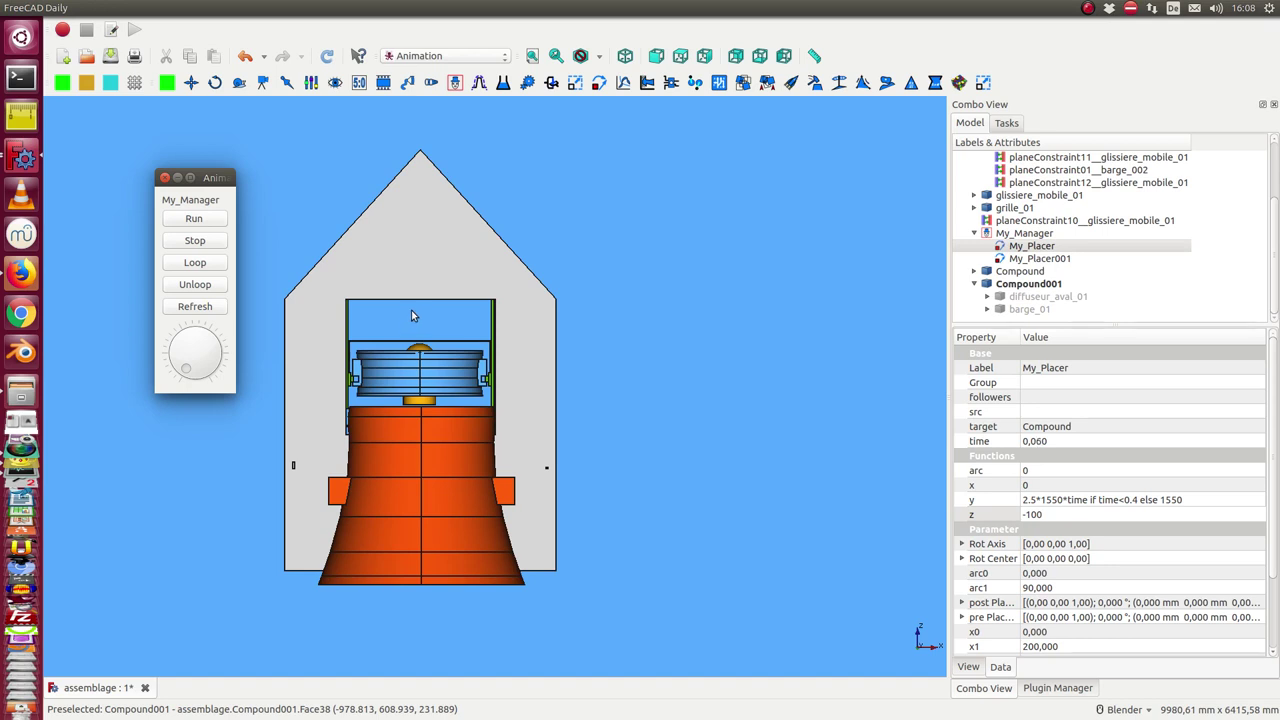
left_click(667, 262)
Step: Check the blue ring sitting on the orange body from right, front and isometric views
key("3")
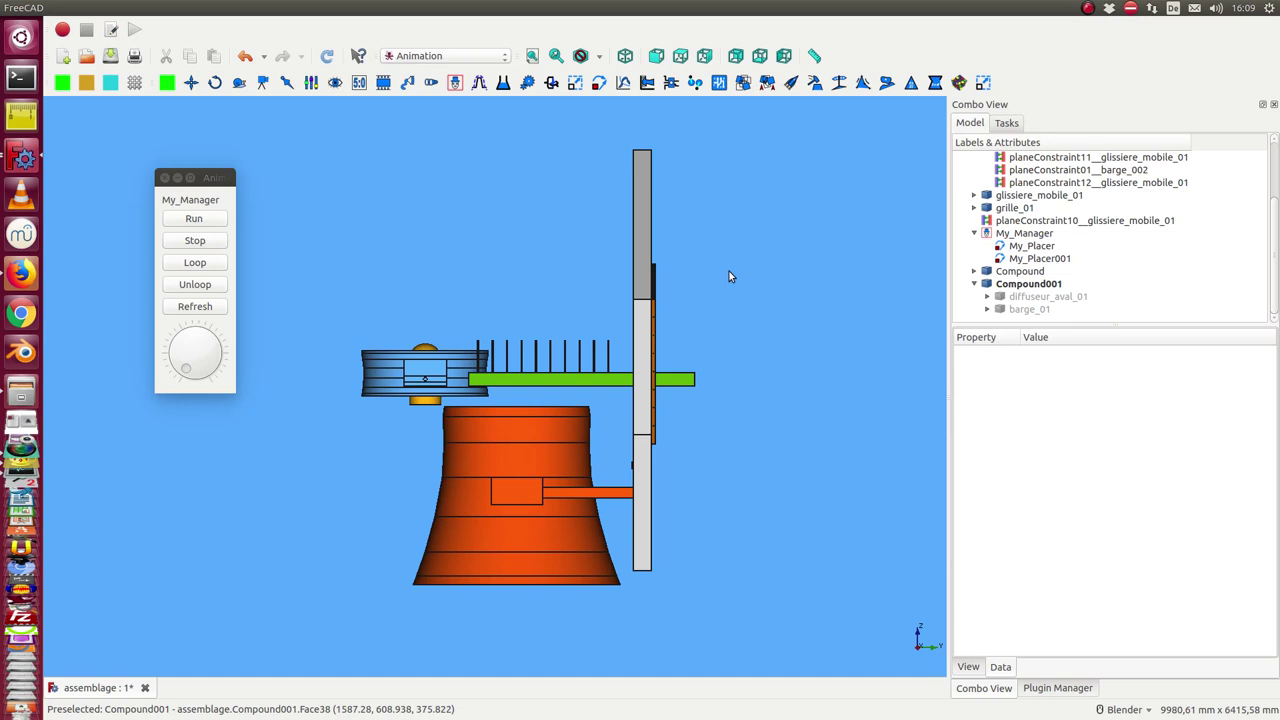
key("1")
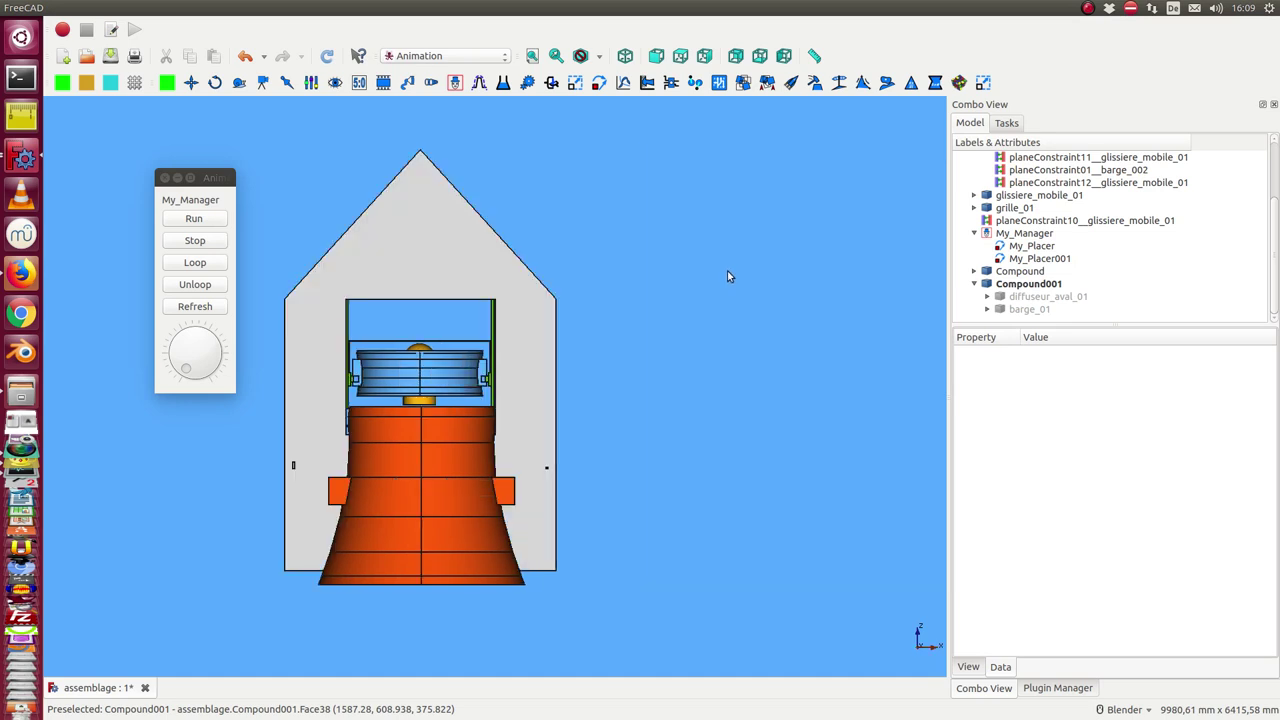
key("0")
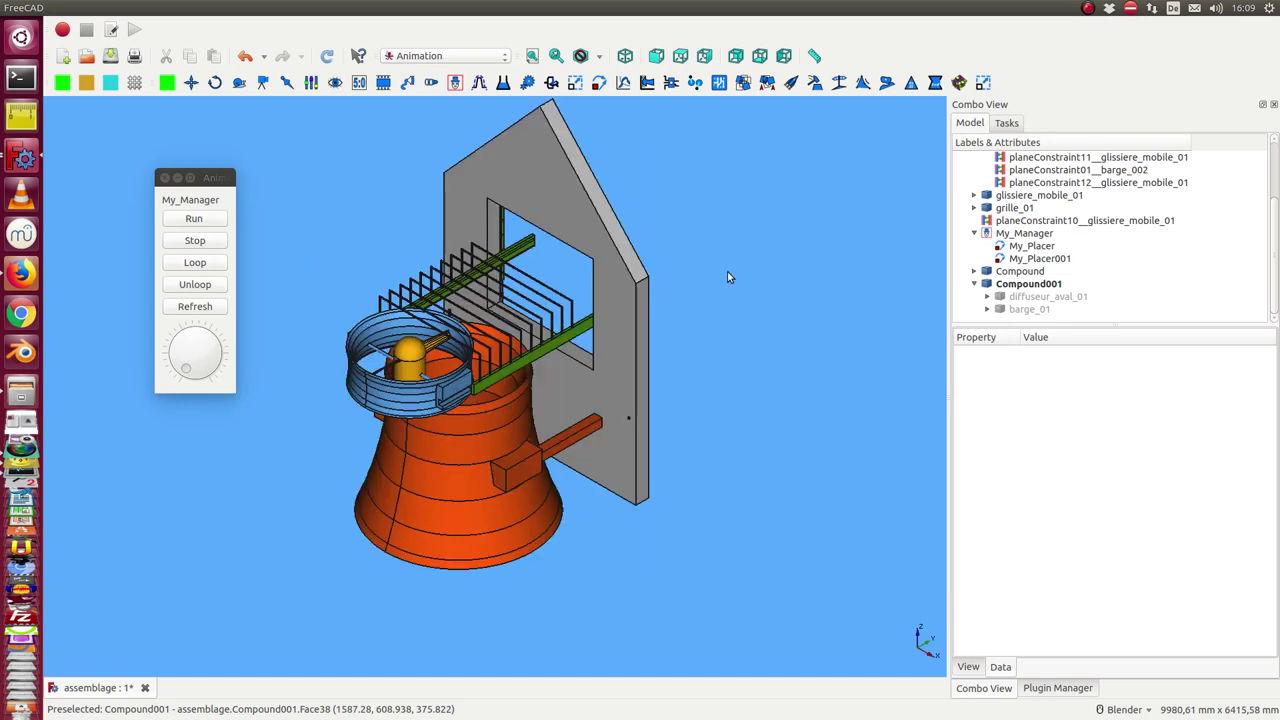